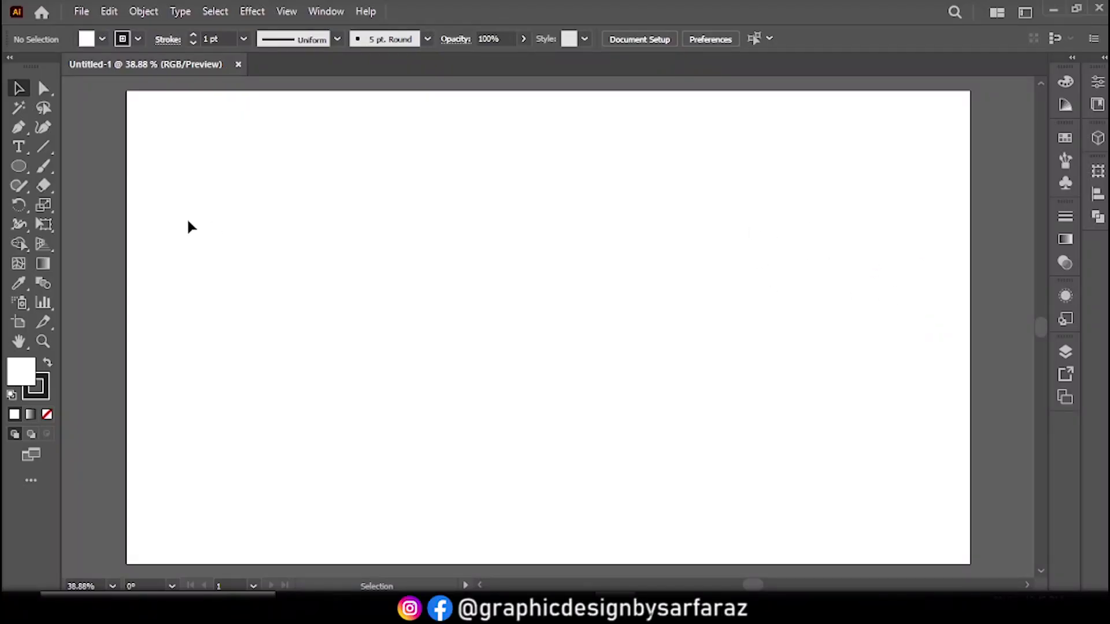
Draw a square of about 174 px in the lower middle of the artboard.
right_click(26, 172)
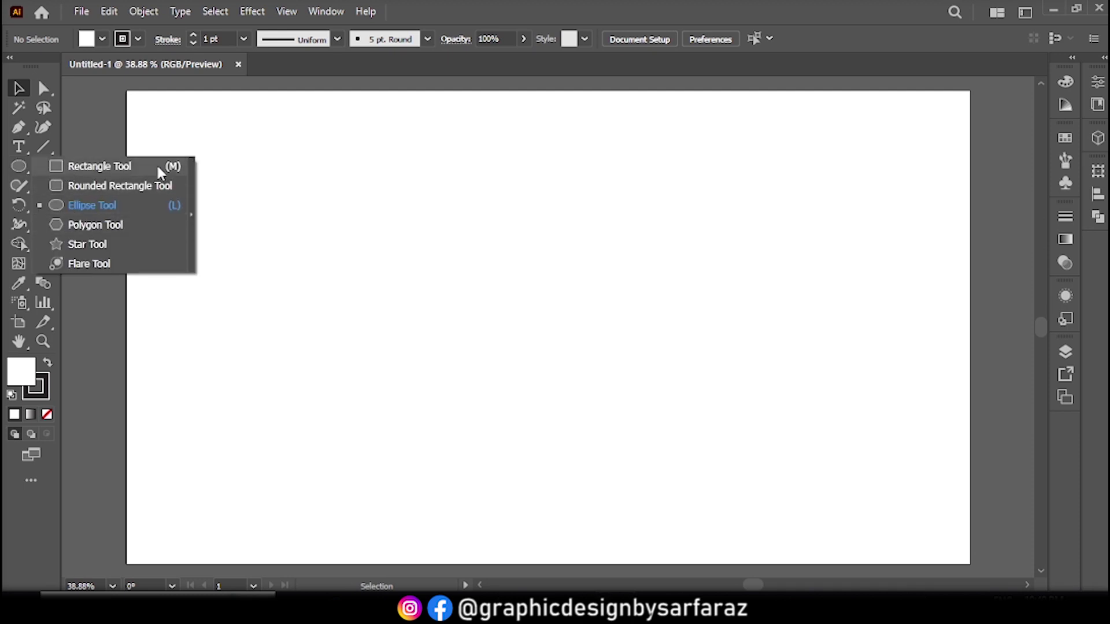
click(128, 165)
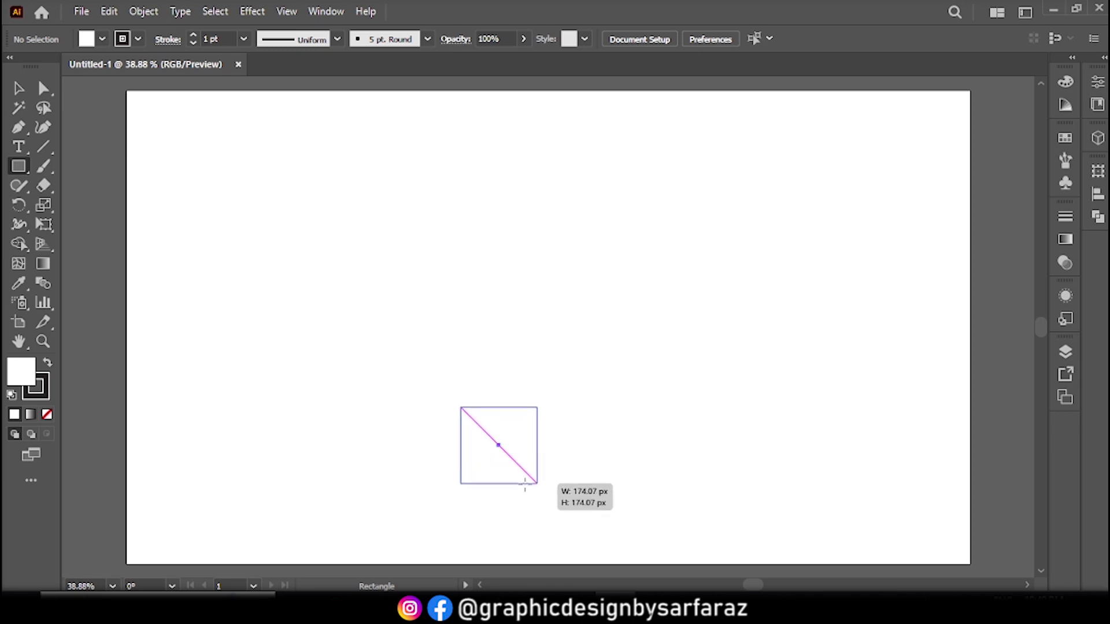
drag(499, 445, 529, 494)
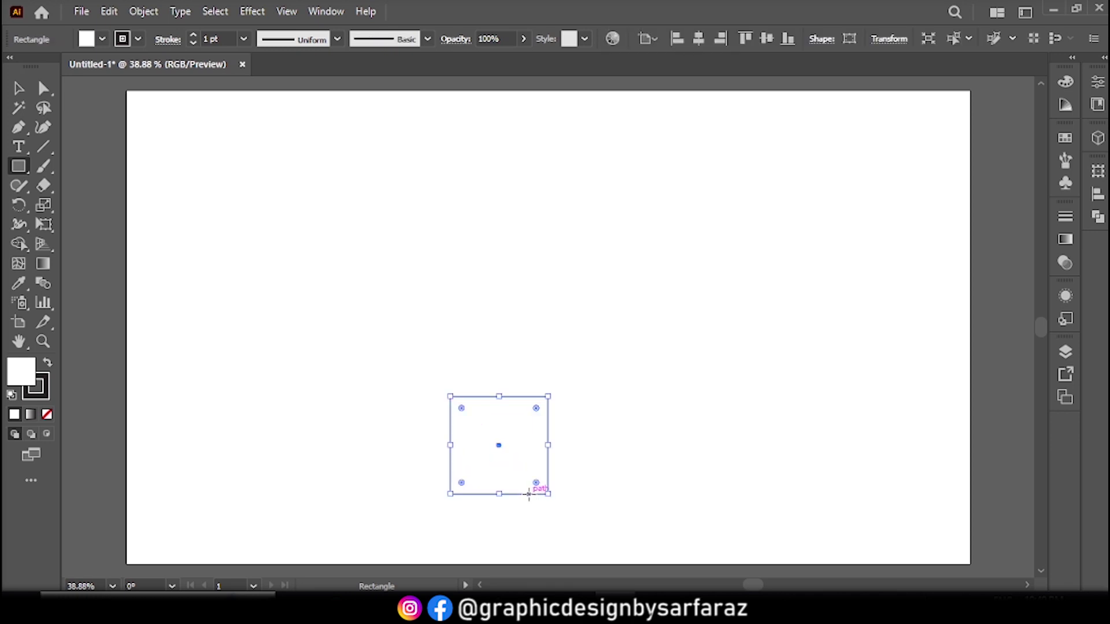
Set the square's fill to None and reselect it with the Selection Tool.
click(88, 39)
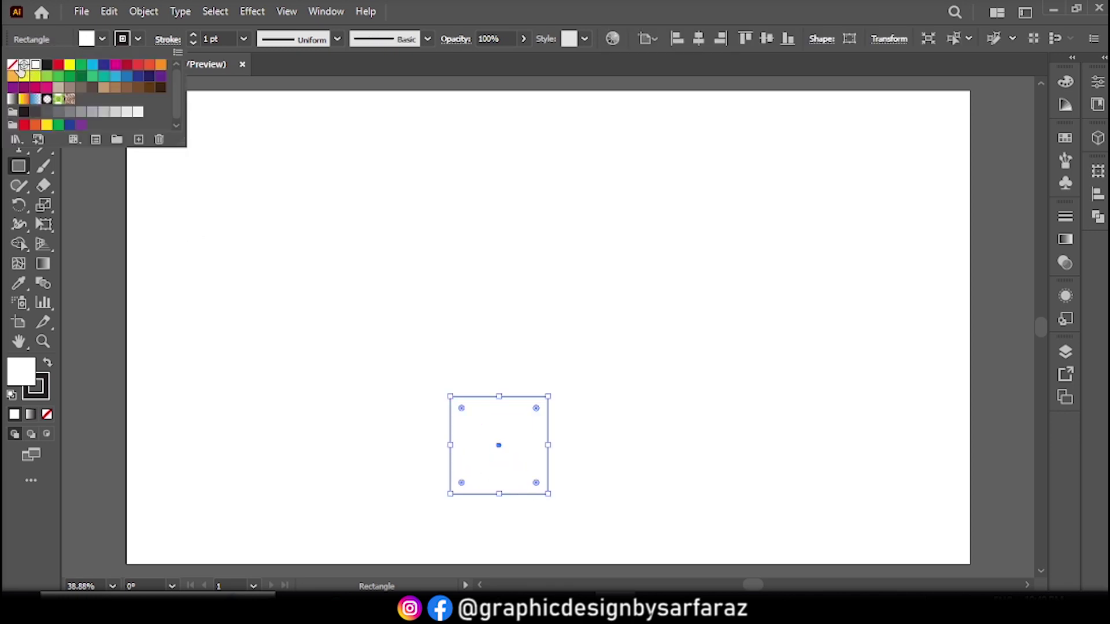
click(13, 64)
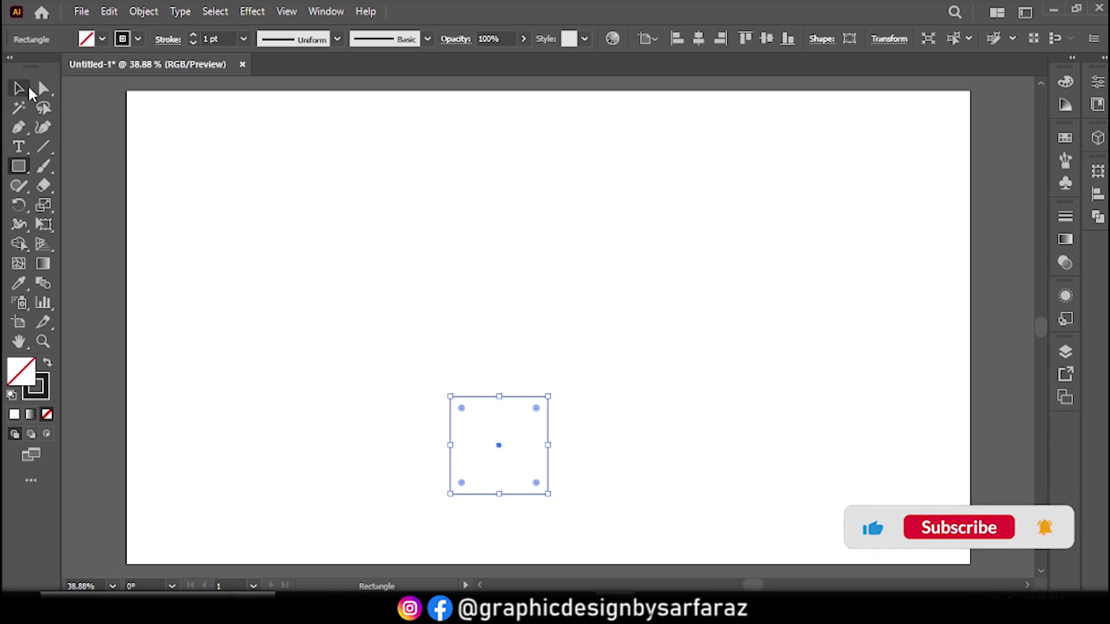
click(29, 89)
click(259, 217)
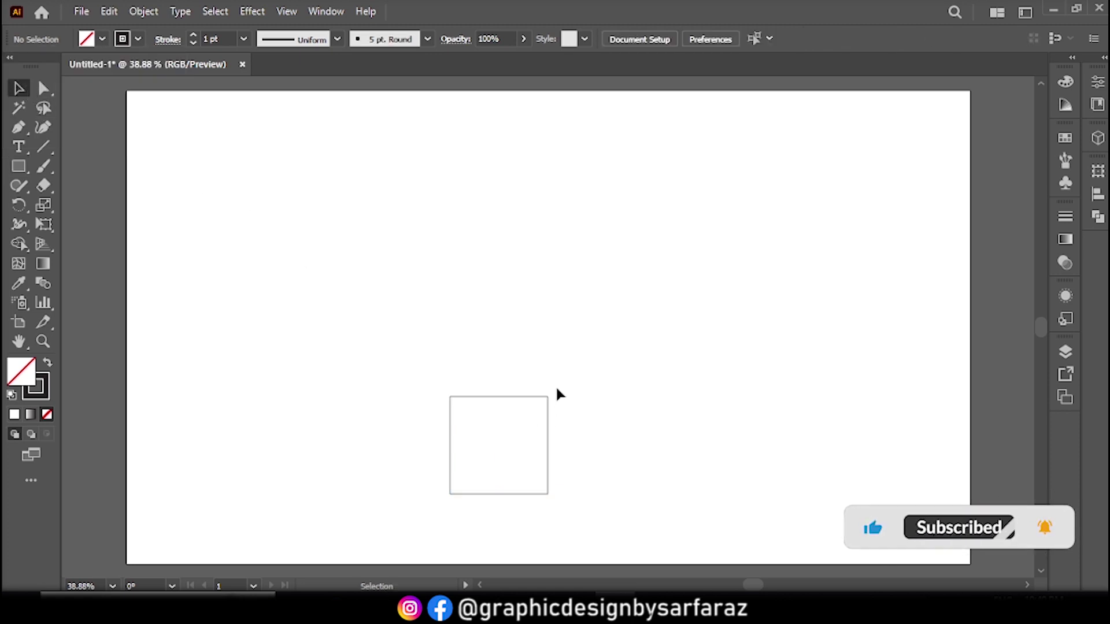
click(547, 400)
Paste a copy of the square in front, shift it up-right, and stretch the original into a tall rectangle.
click(110, 12)
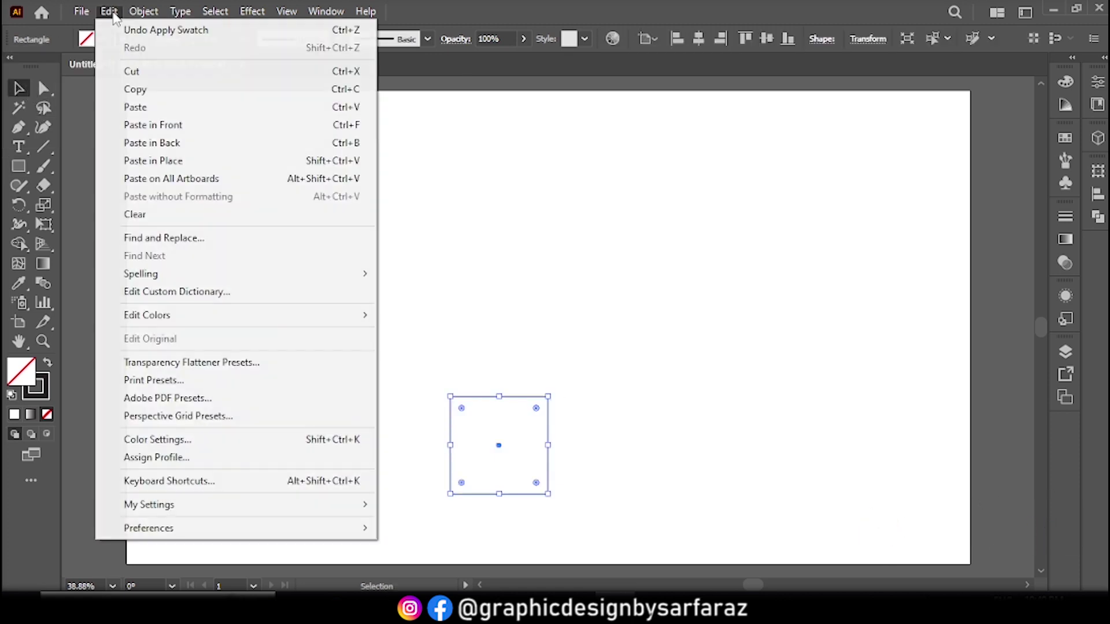
click(138, 93)
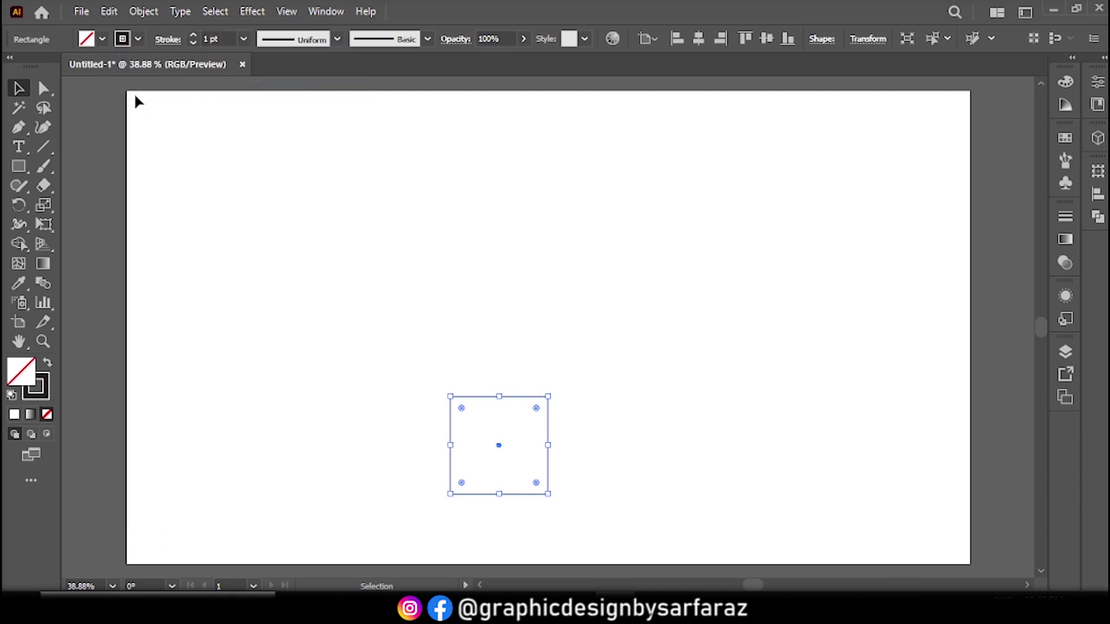
click(110, 12)
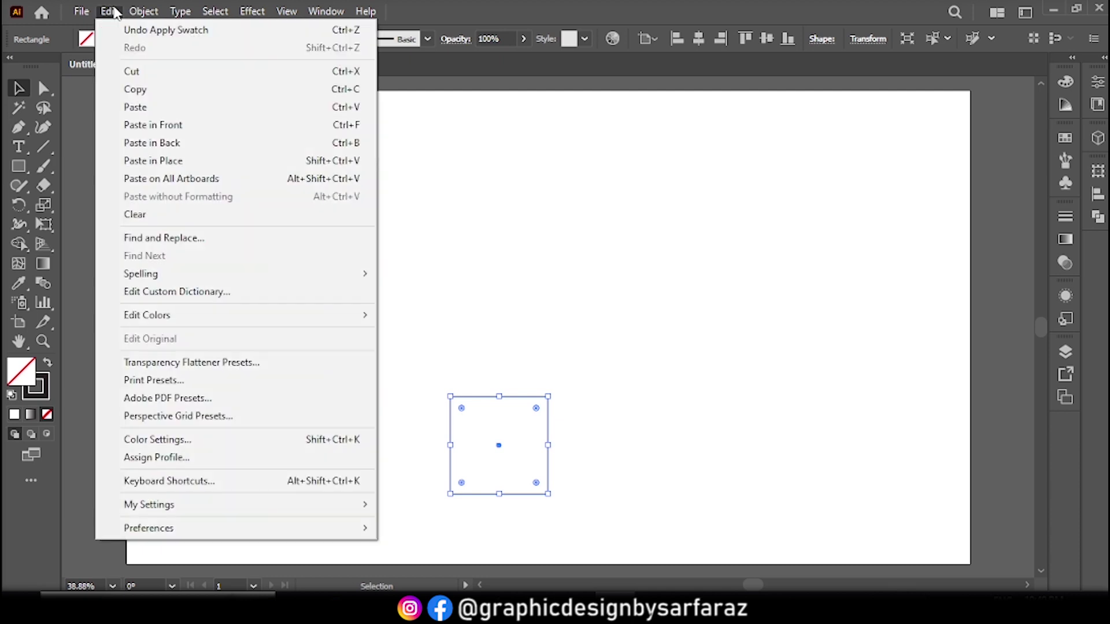
click(183, 129)
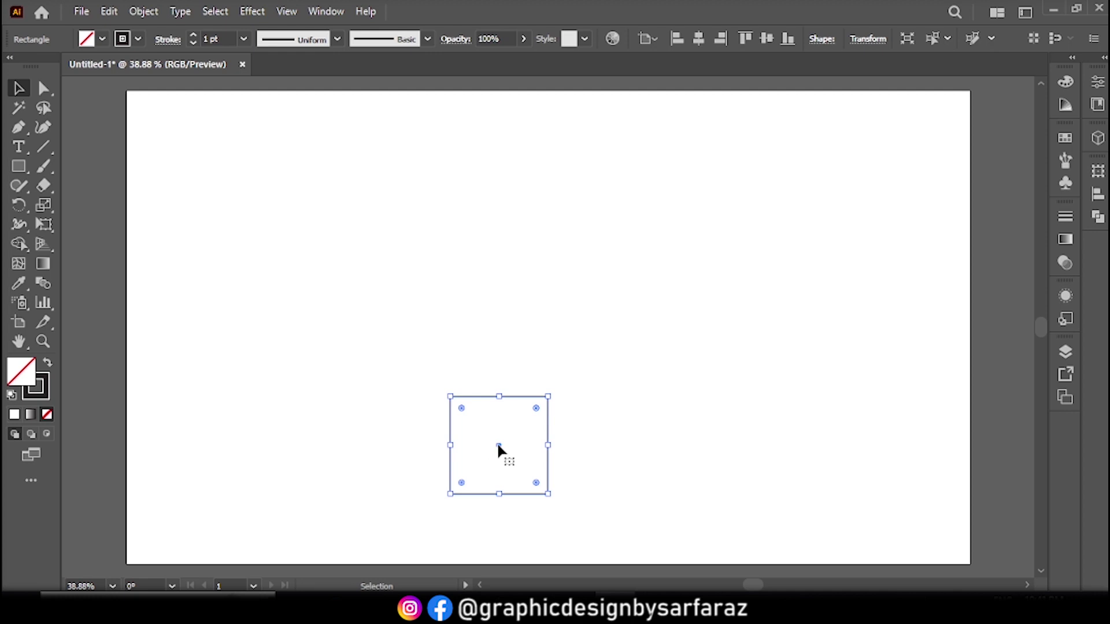
drag(498, 447, 545, 397)
click(671, 399)
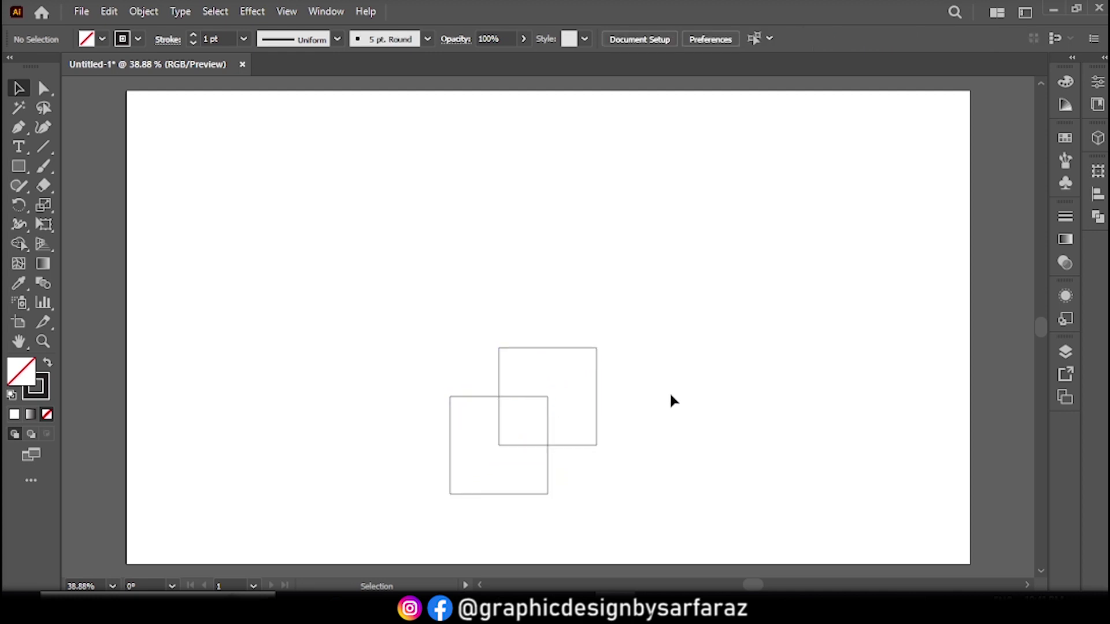
mouse_move(482, 413)
mouse_down()
mouse_move(501, 386)
mouse_move(505, 260)
mouse_up()
Select both rectangles and use Shape Builder to delete the small square's regions, leaving a notched outline.
click(642, 298)
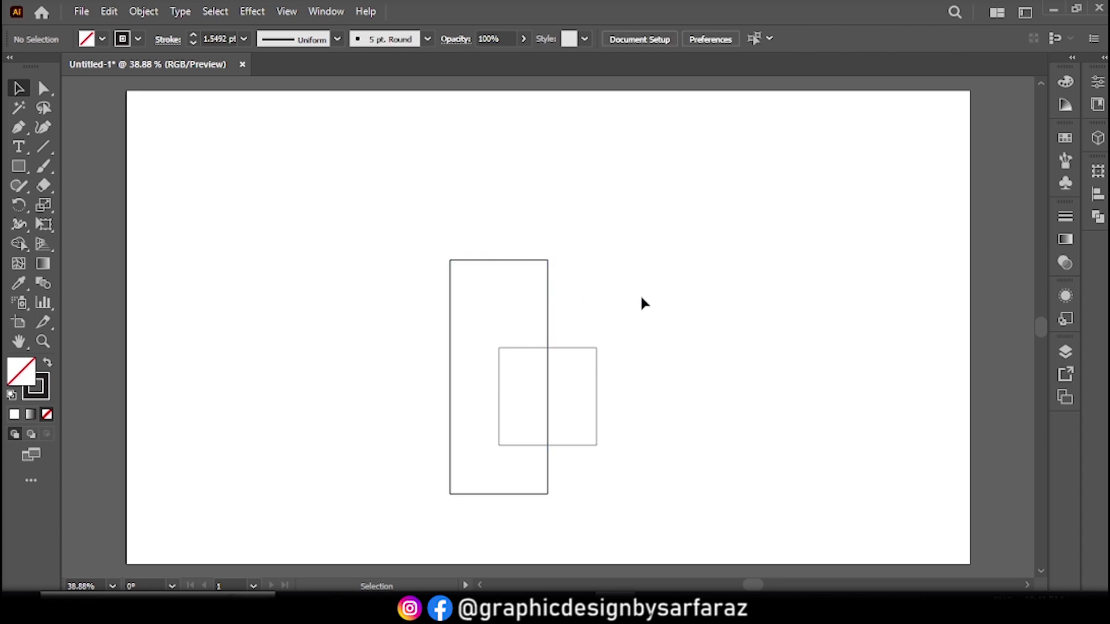
drag(642, 251, 443, 436)
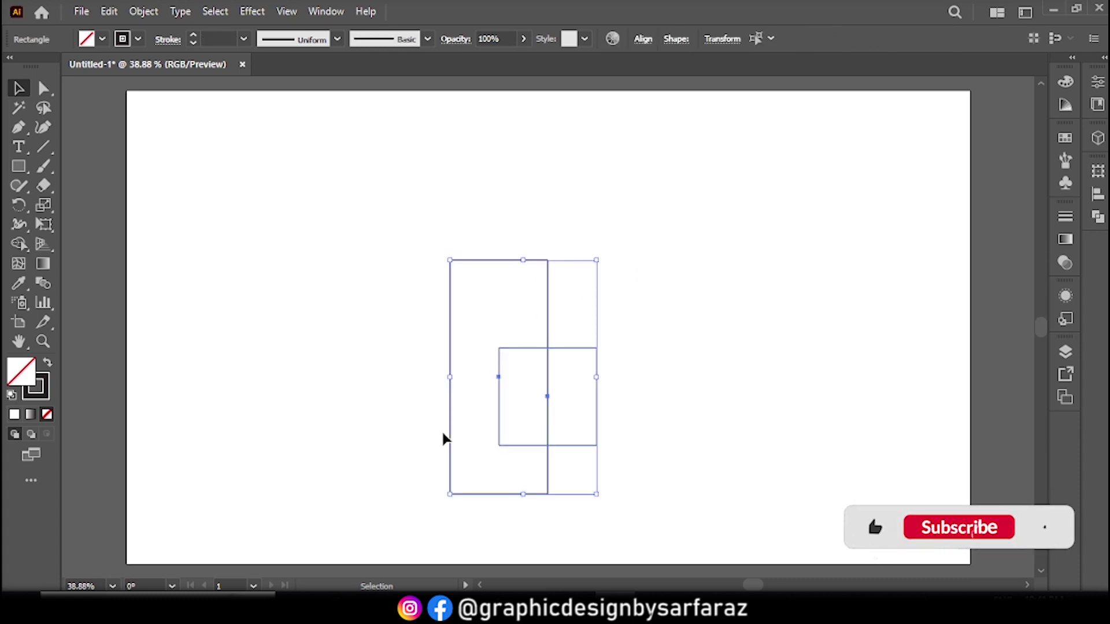
drag(19, 244, 114, 245)
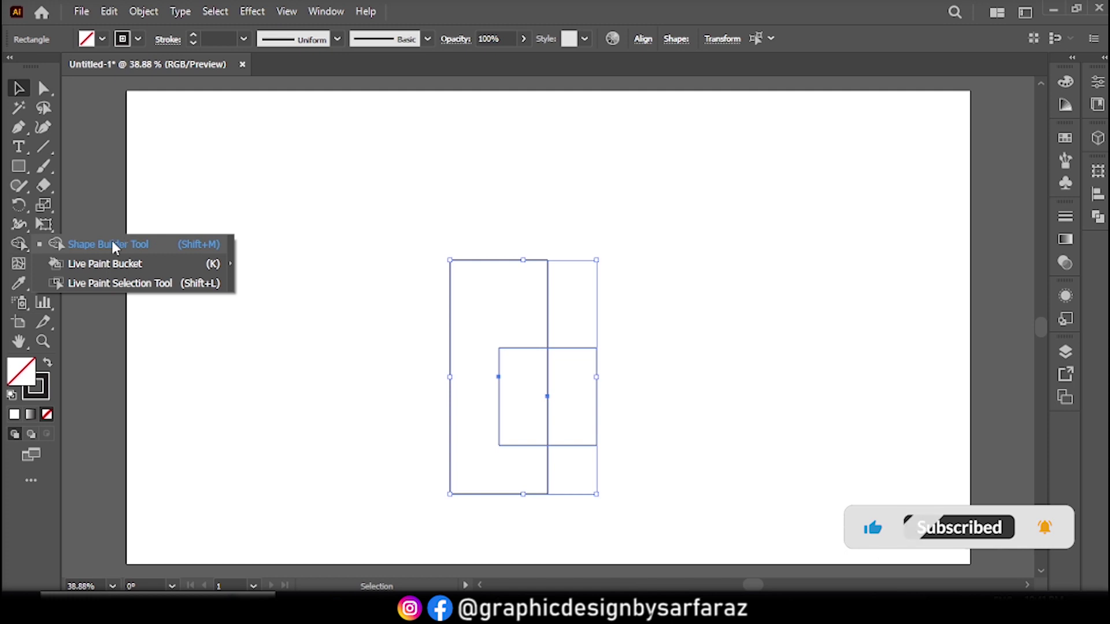
click(108, 239)
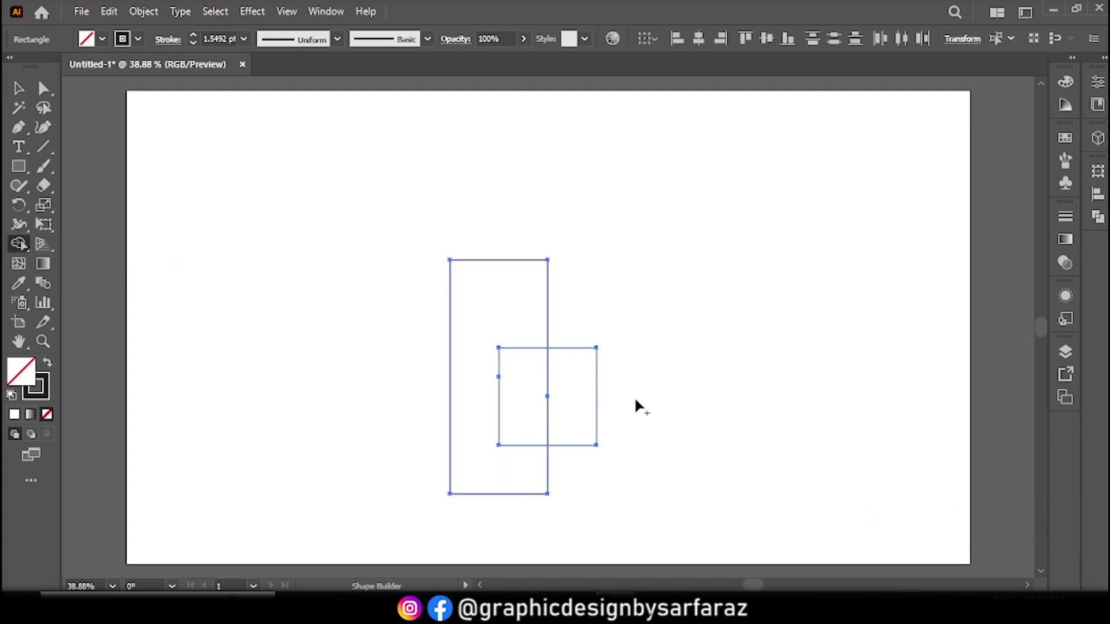
drag(637, 394, 519, 397)
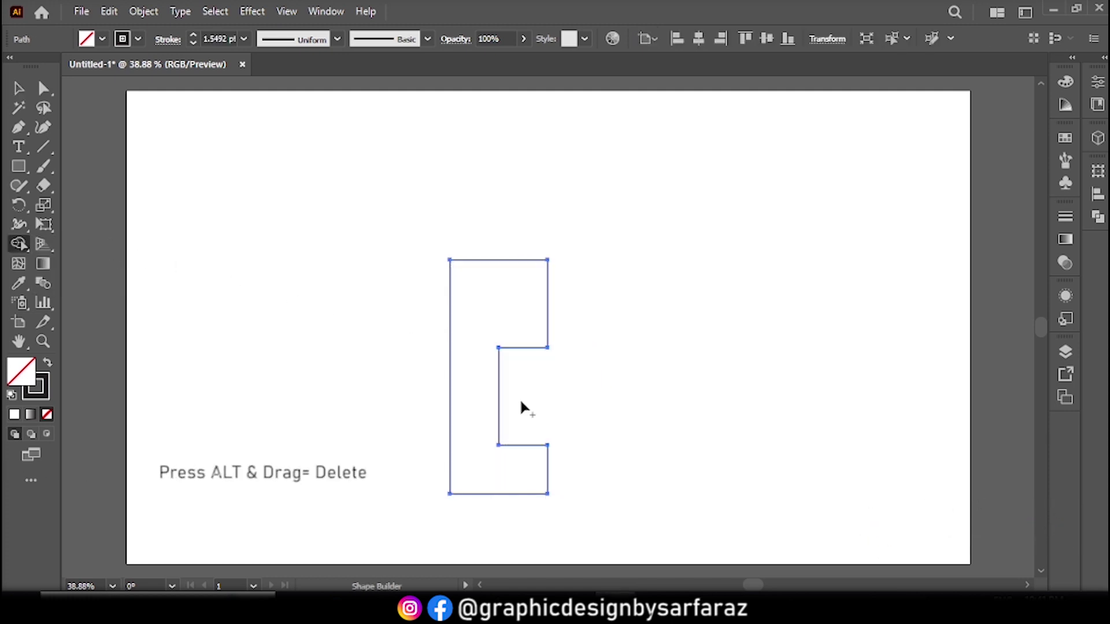
click(18, 87)
click(223, 234)
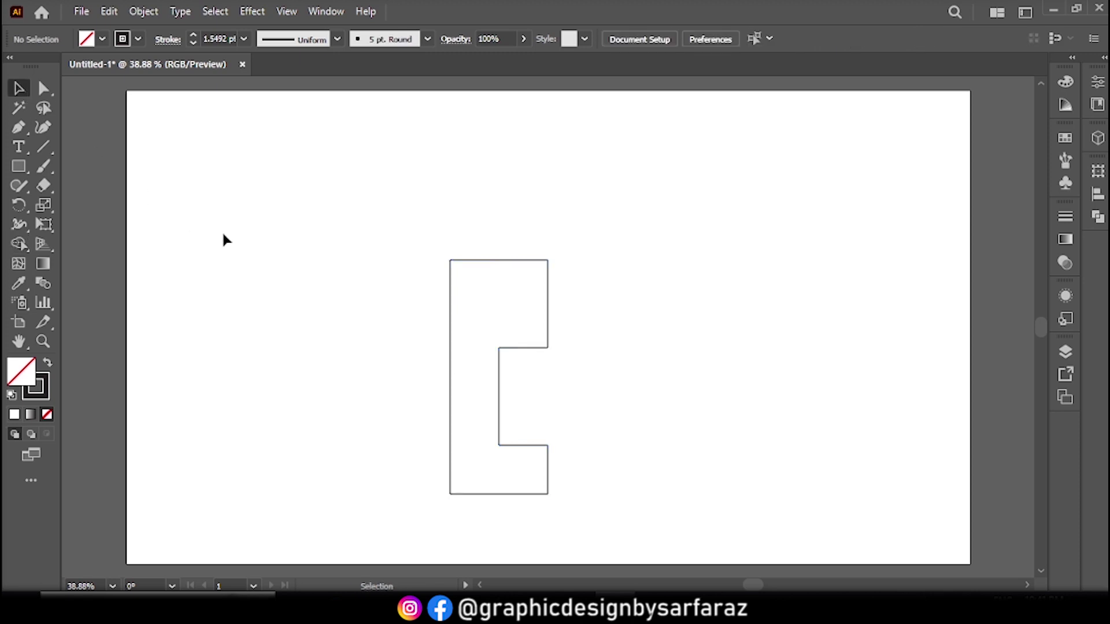
Delete the notch's inner segments and fully round the corners into an open capsule-shaped C.
click(43, 88)
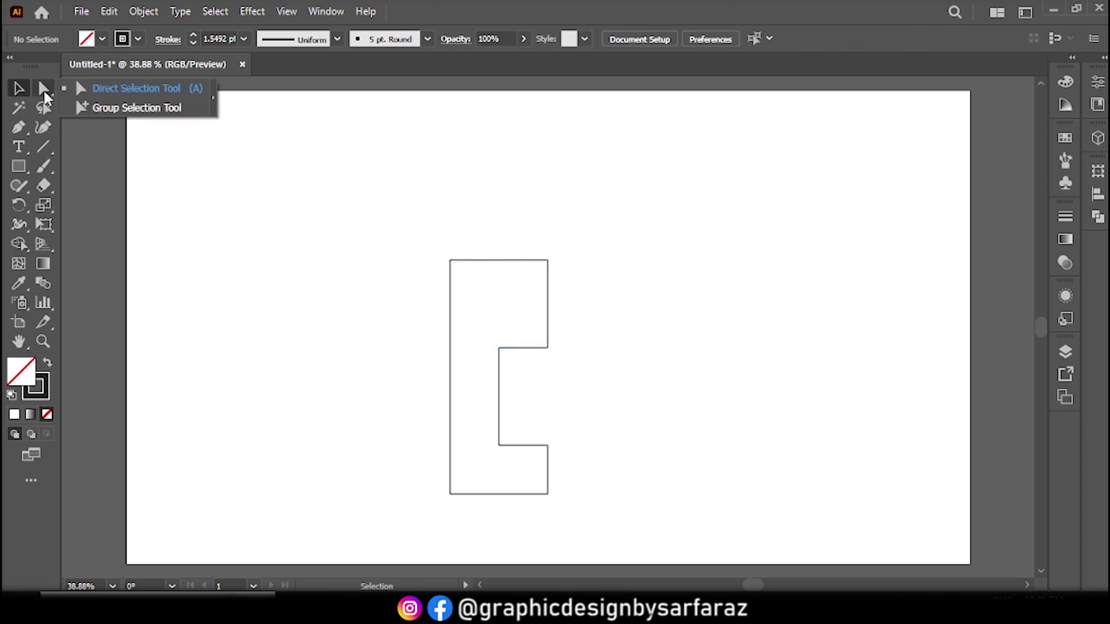
click(162, 91)
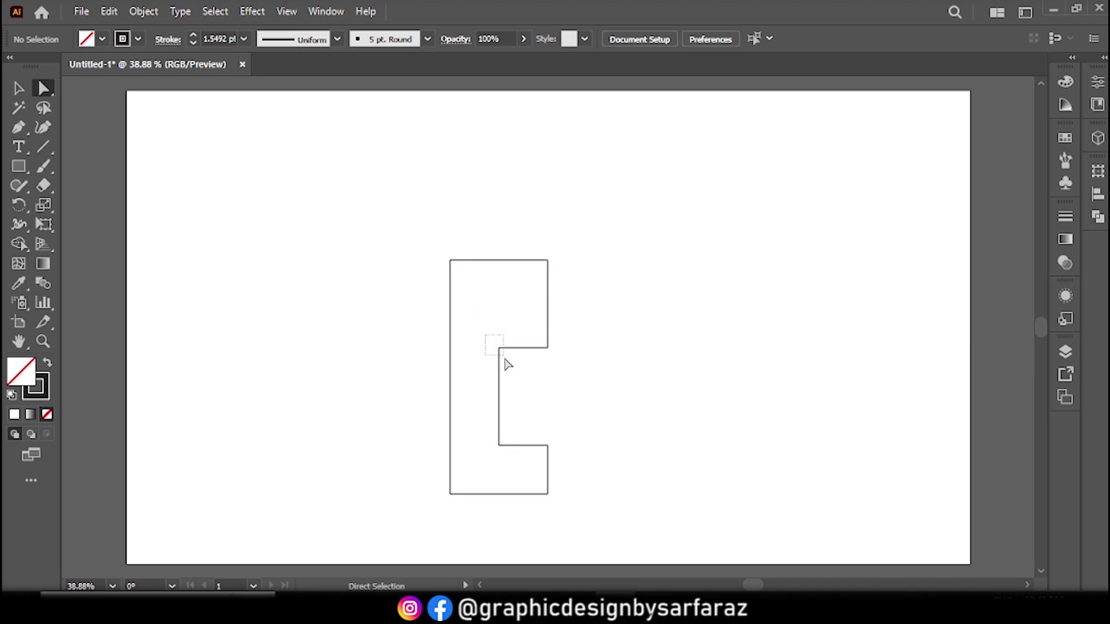
drag(508, 364, 505, 364)
key(Delete)
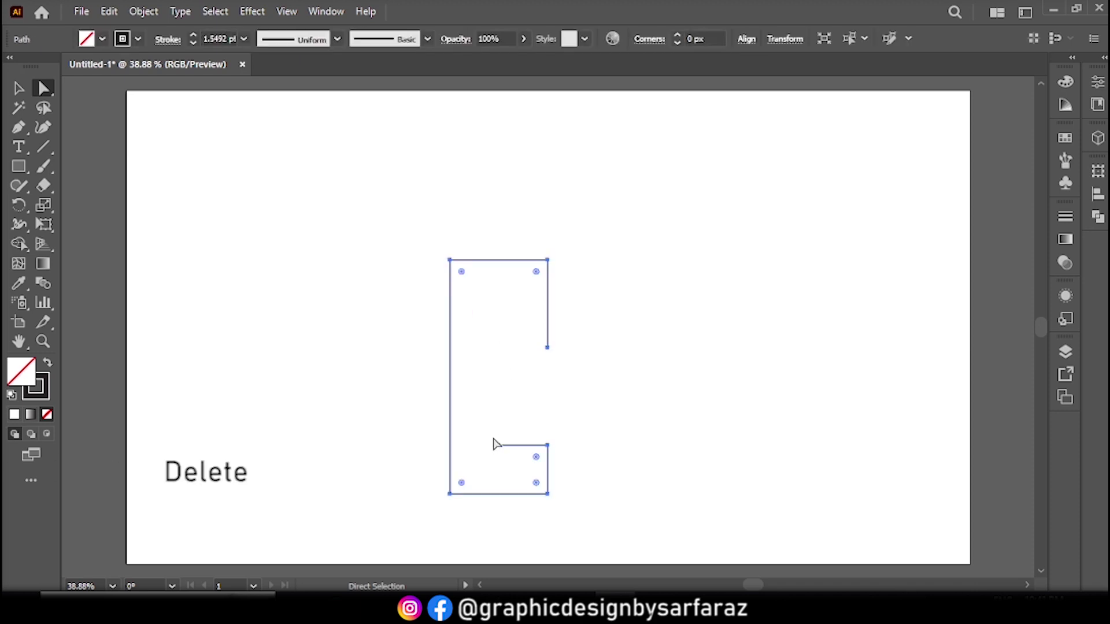
drag(493, 440, 506, 458)
key(Delete)
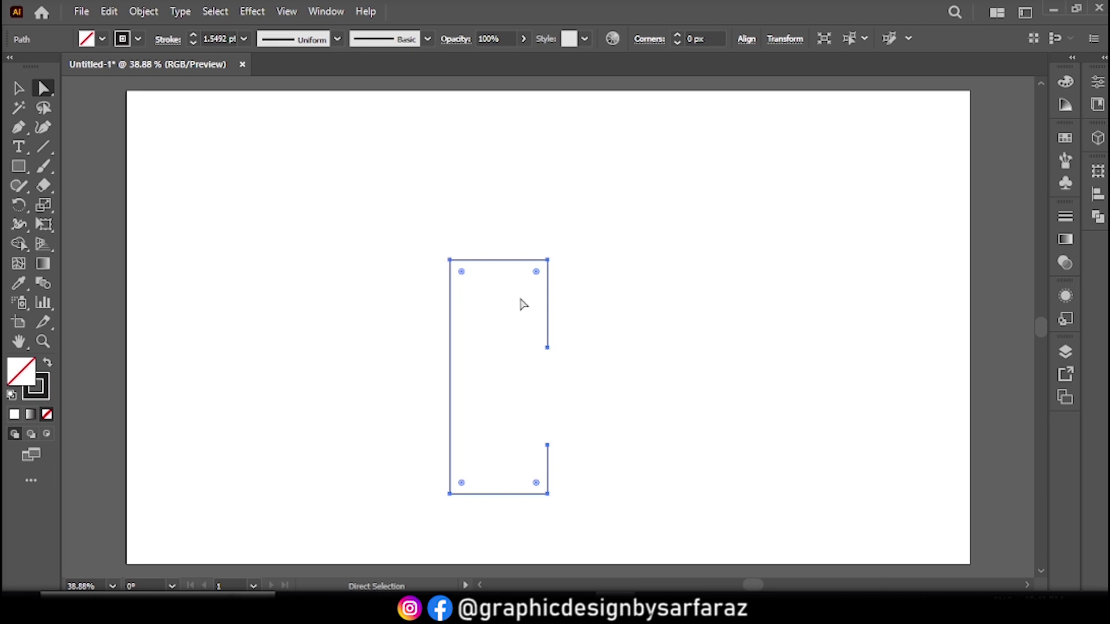
drag(536, 272, 512, 365)
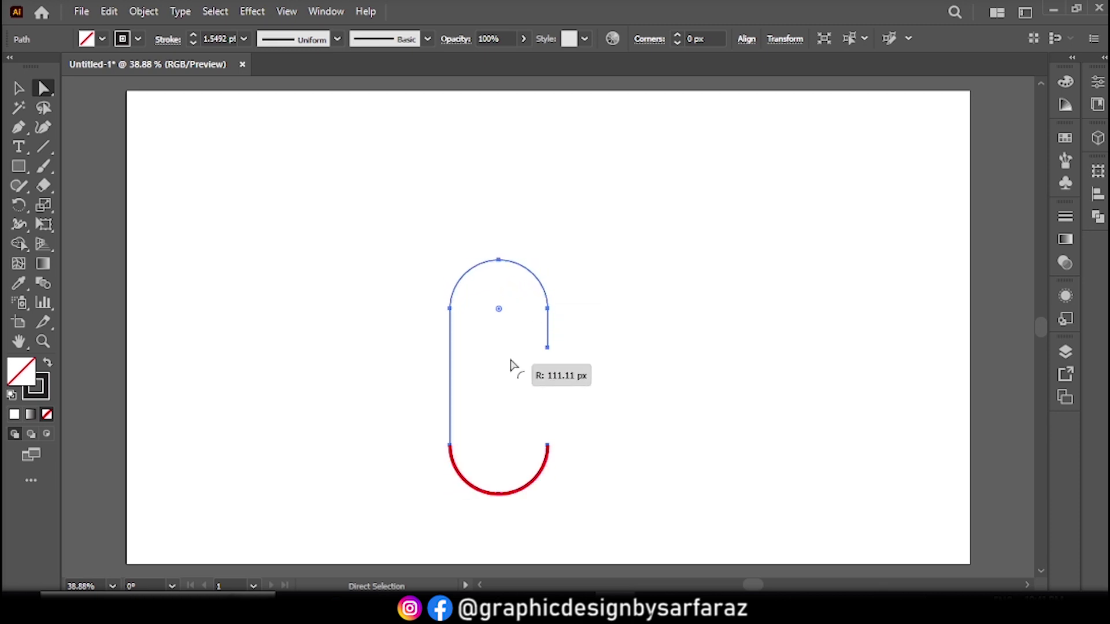
Move the C outline slightly right toward the artboard's centre.
click(19, 90)
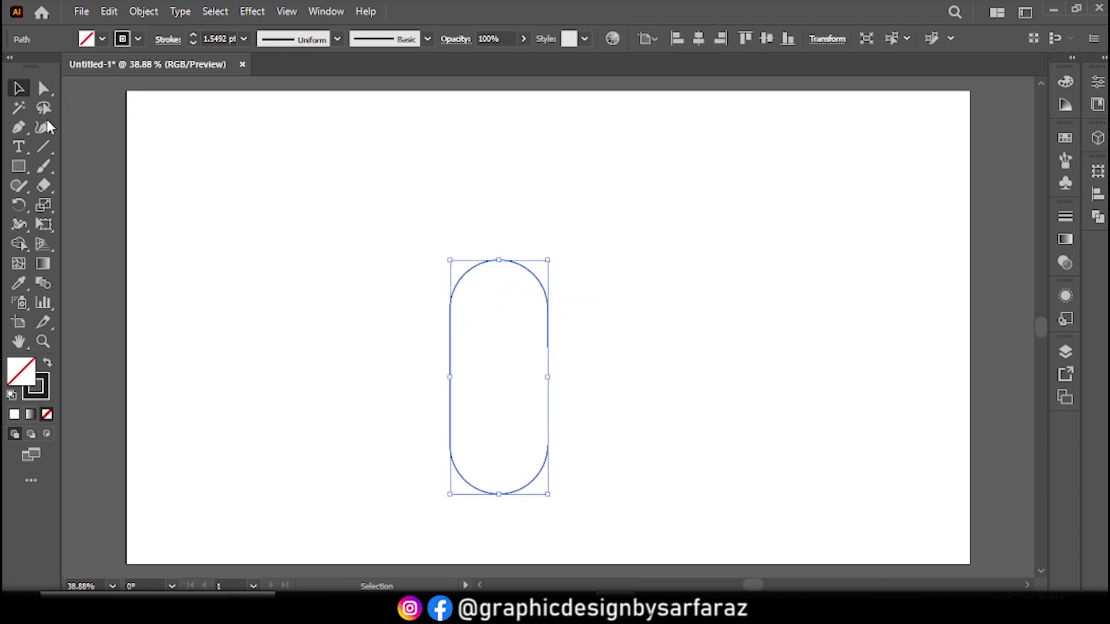
click(228, 241)
drag(450, 387, 495, 376)
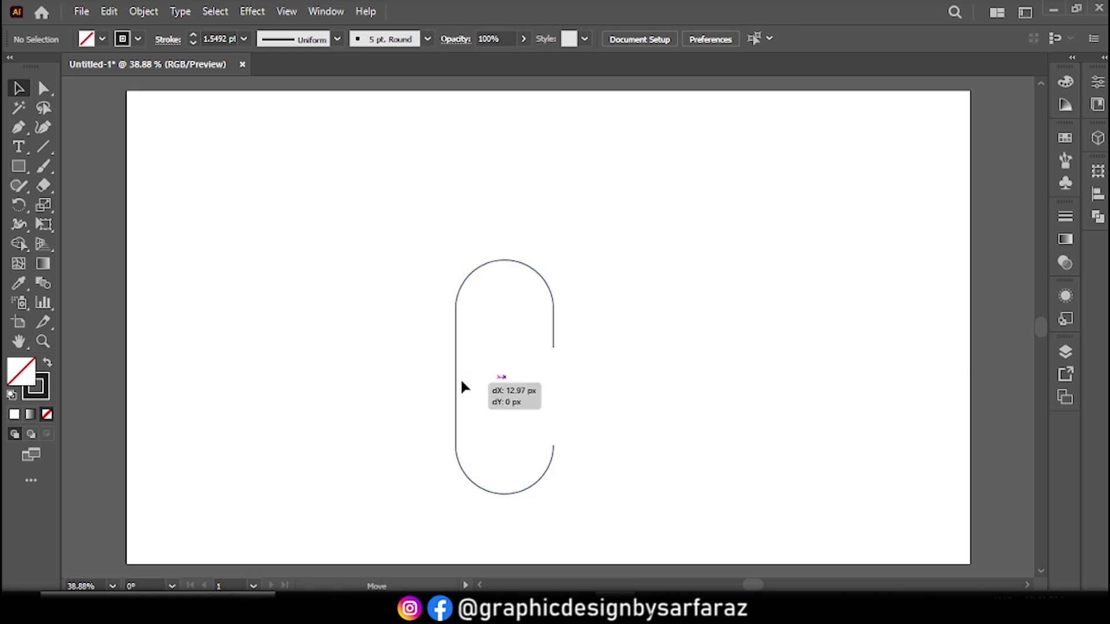
click(426, 379)
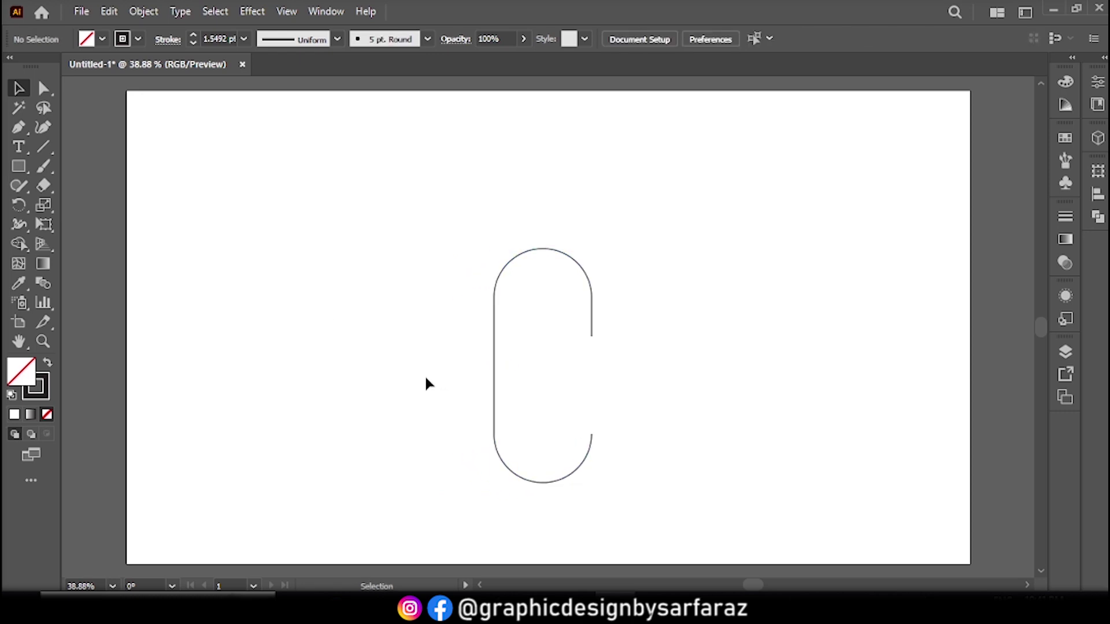
drag(21, 169, 92, 205)
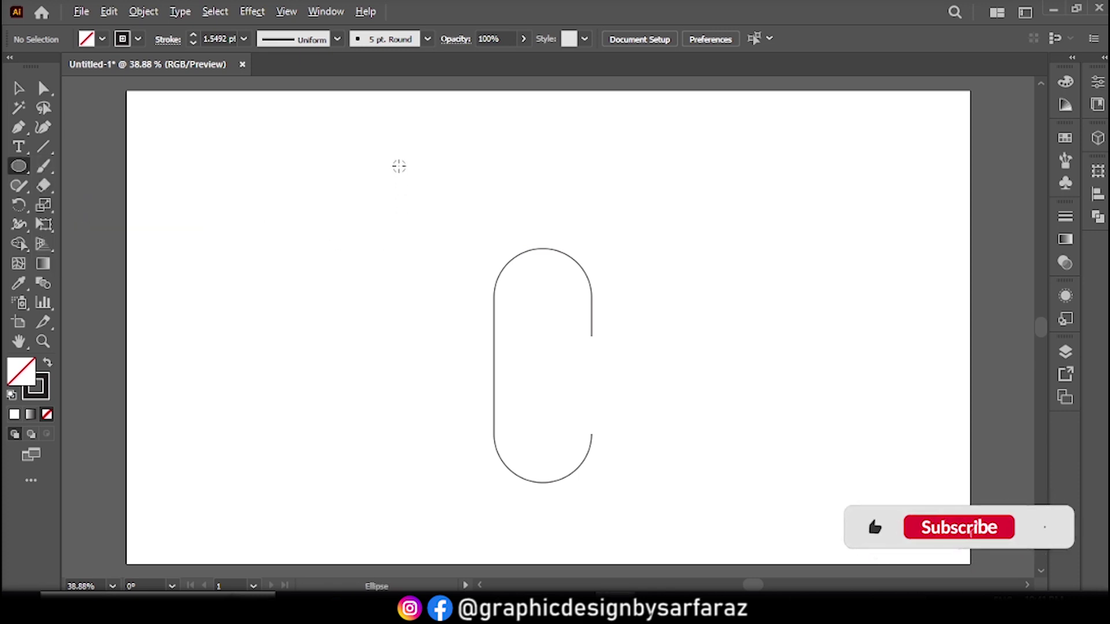
Draw a small circle above-left of the C and fill it with the White, Black gradient.
mouse_move(398, 165)
mouse_down()
mouse_move(411, 201)
mouse_move(409, 191)
mouse_up()
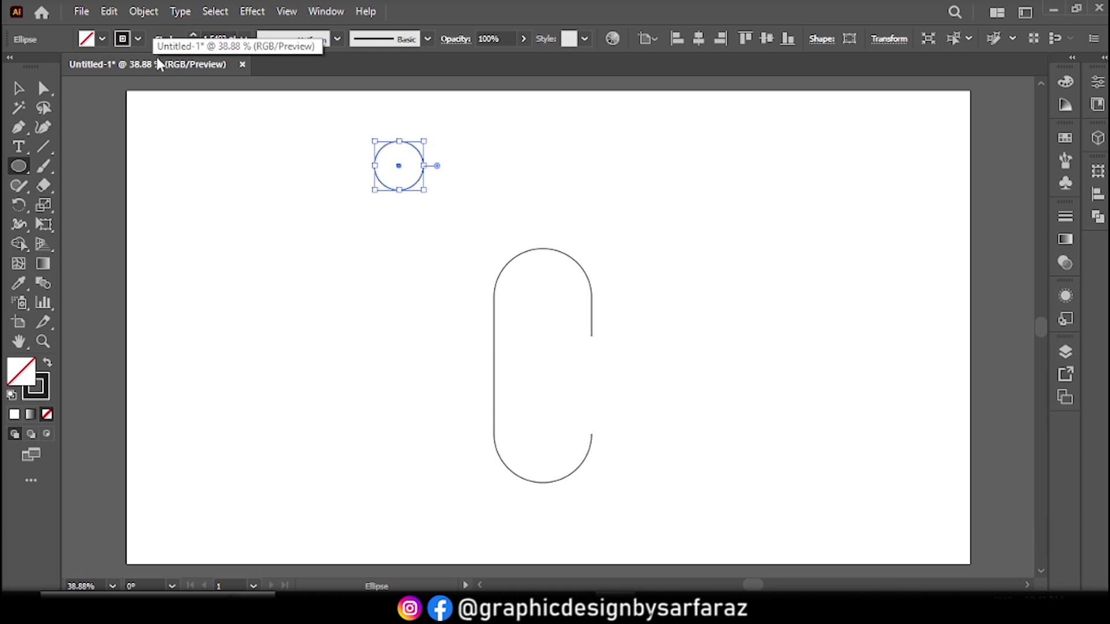
click(327, 12)
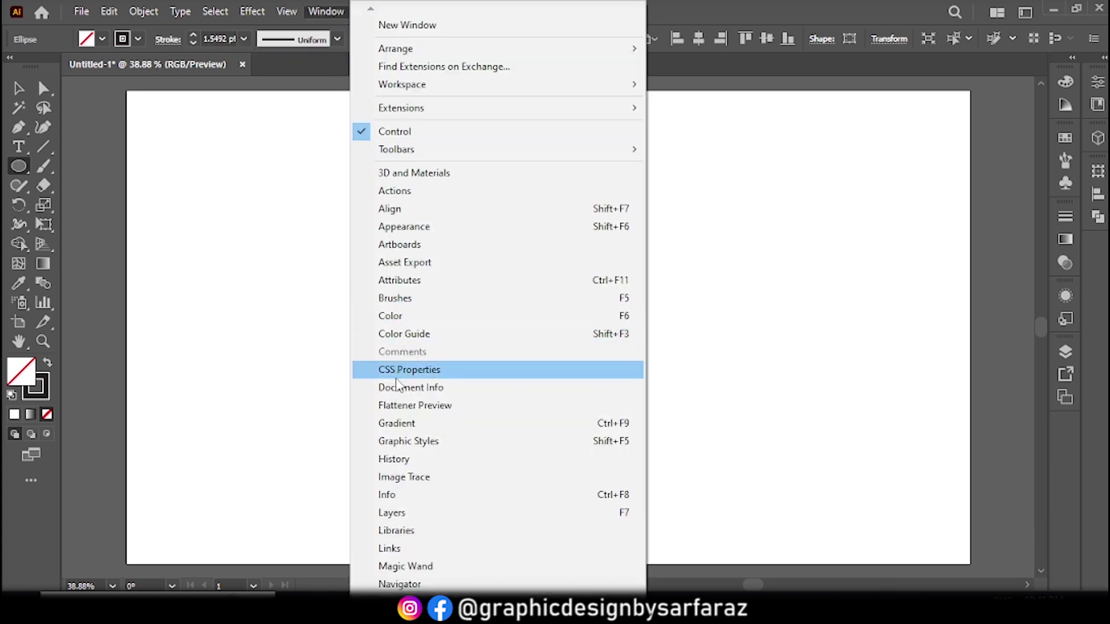
click(403, 423)
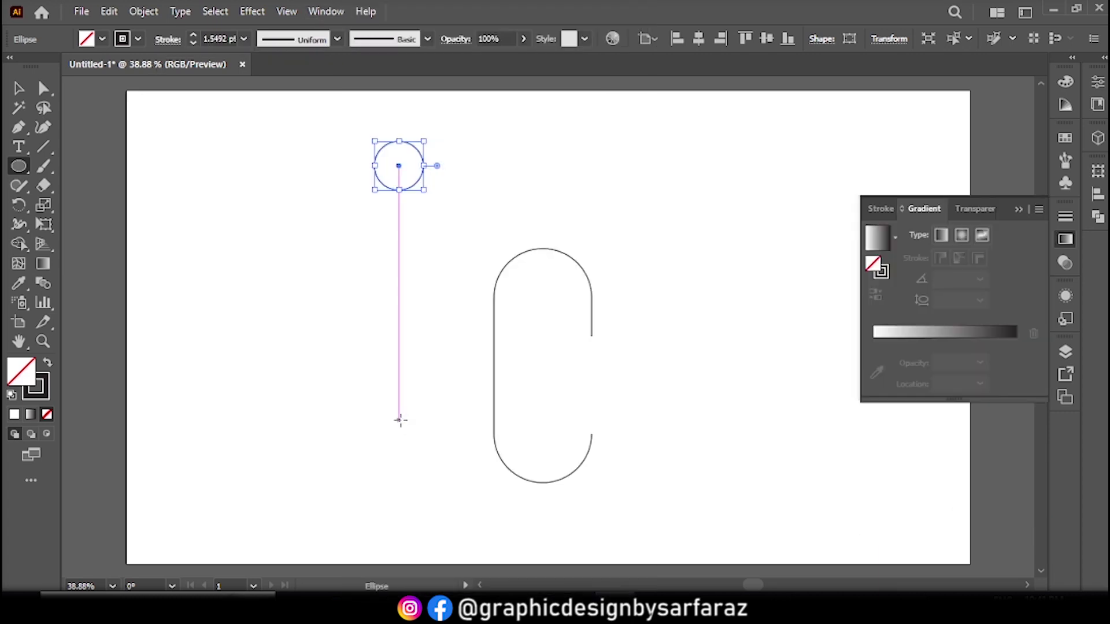
click(895, 237)
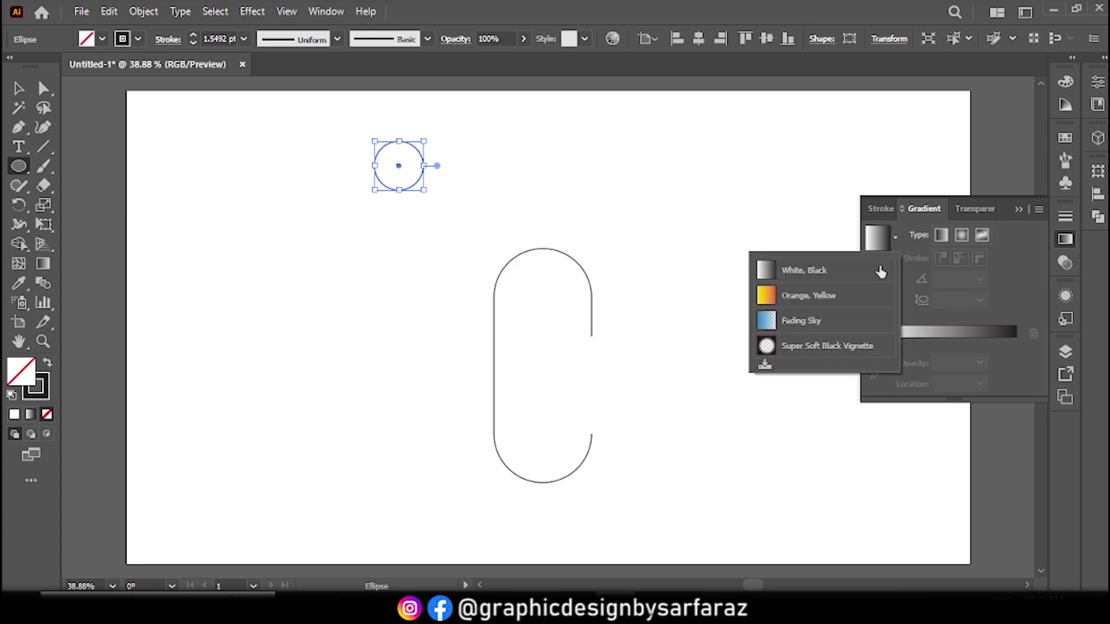
click(845, 275)
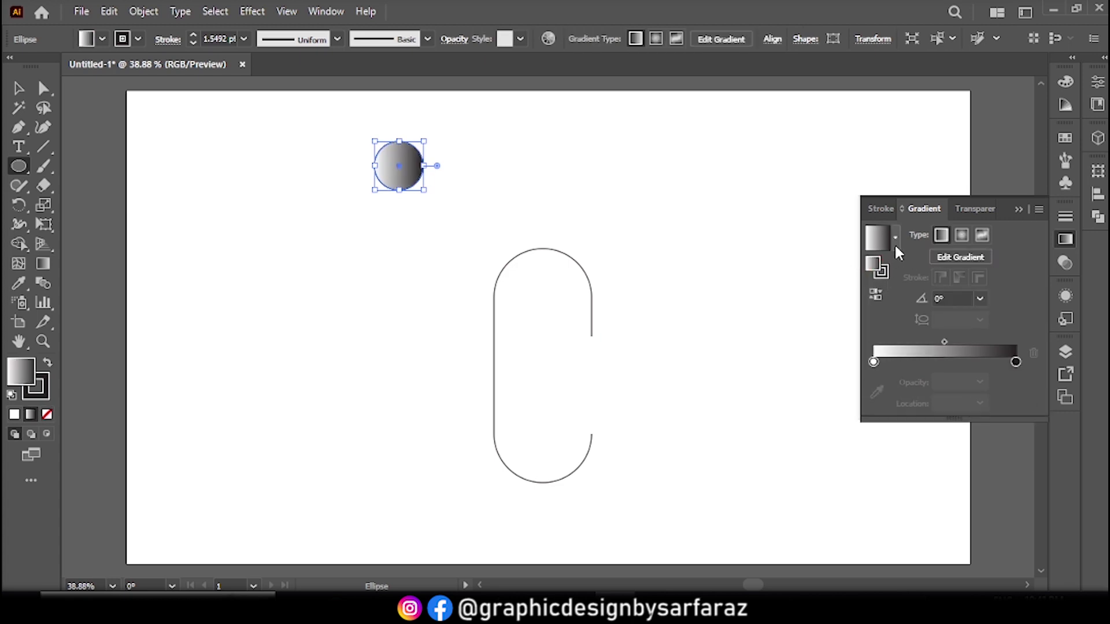
Set the gradient stops to red FF0000 and black 000000.
double_click(873, 363)
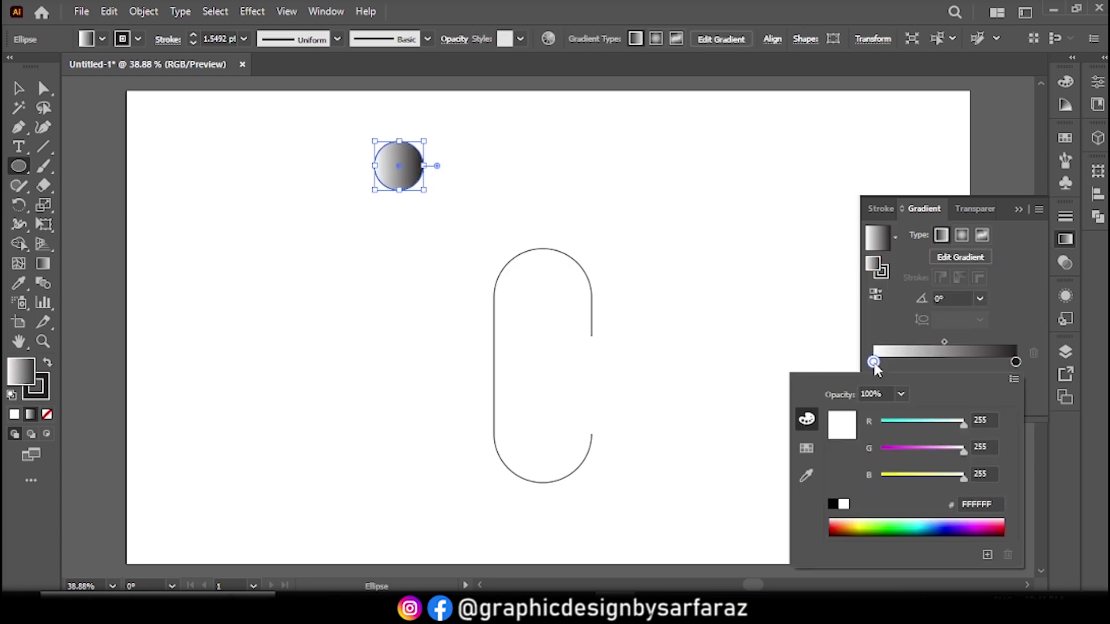
click(1004, 521)
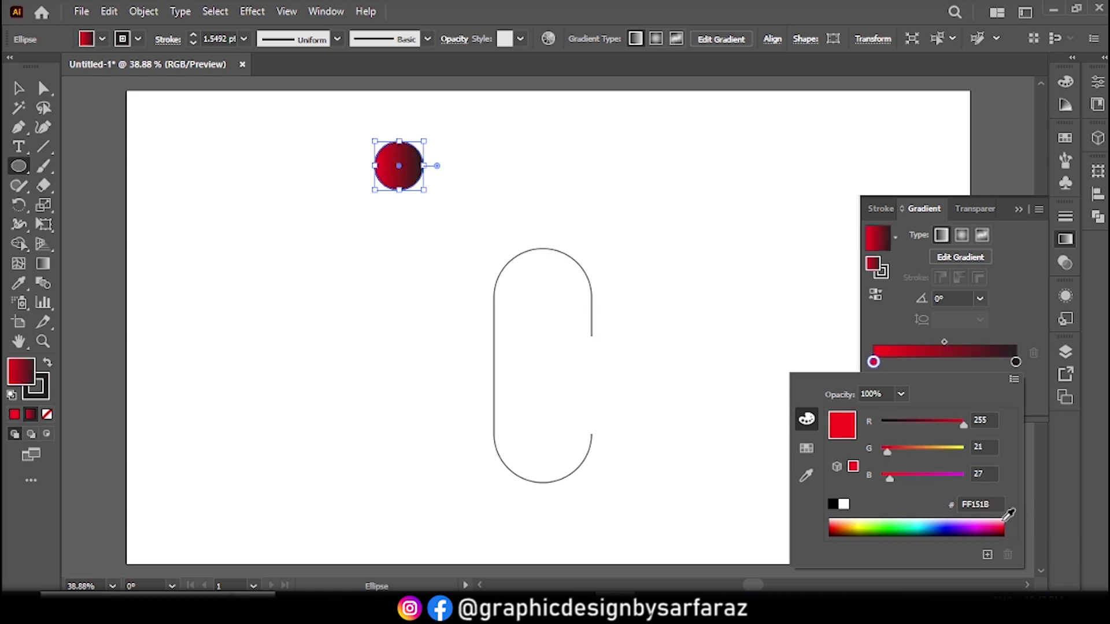
mouse_move(893, 452)
mouse_down()
mouse_move(872, 451)
mouse_move(881, 480)
mouse_up()
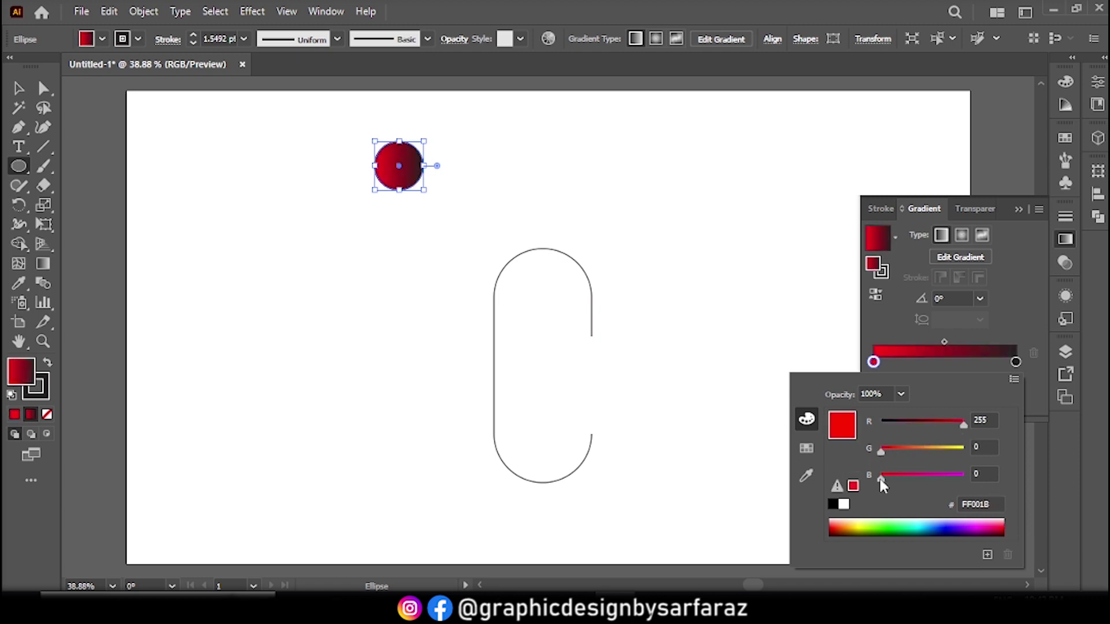
double_click(1015, 362)
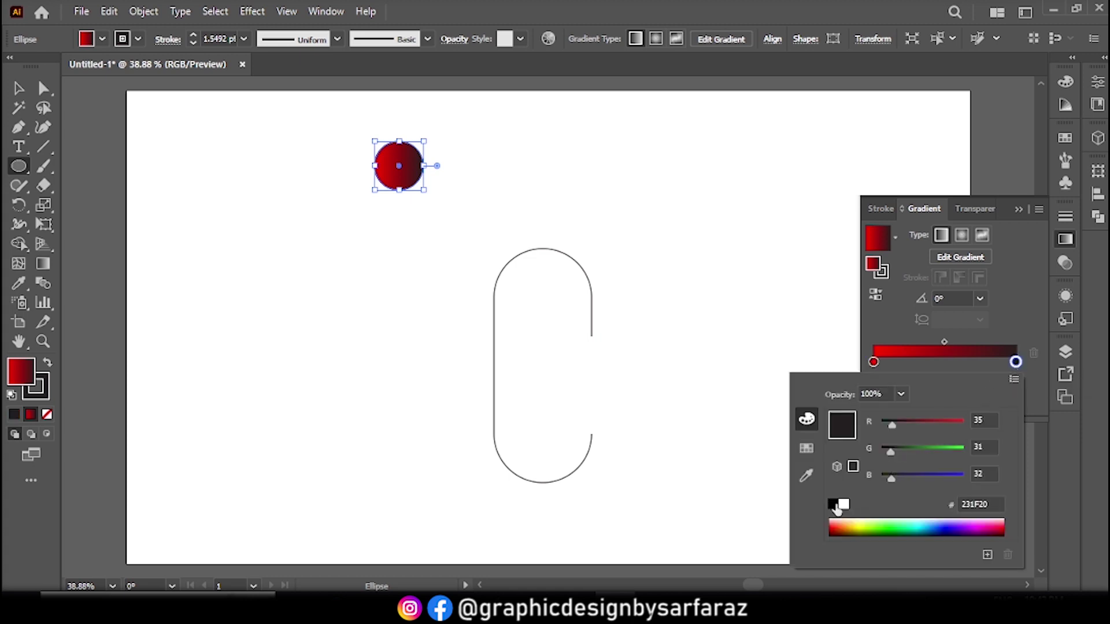
click(833, 504)
click(1005, 285)
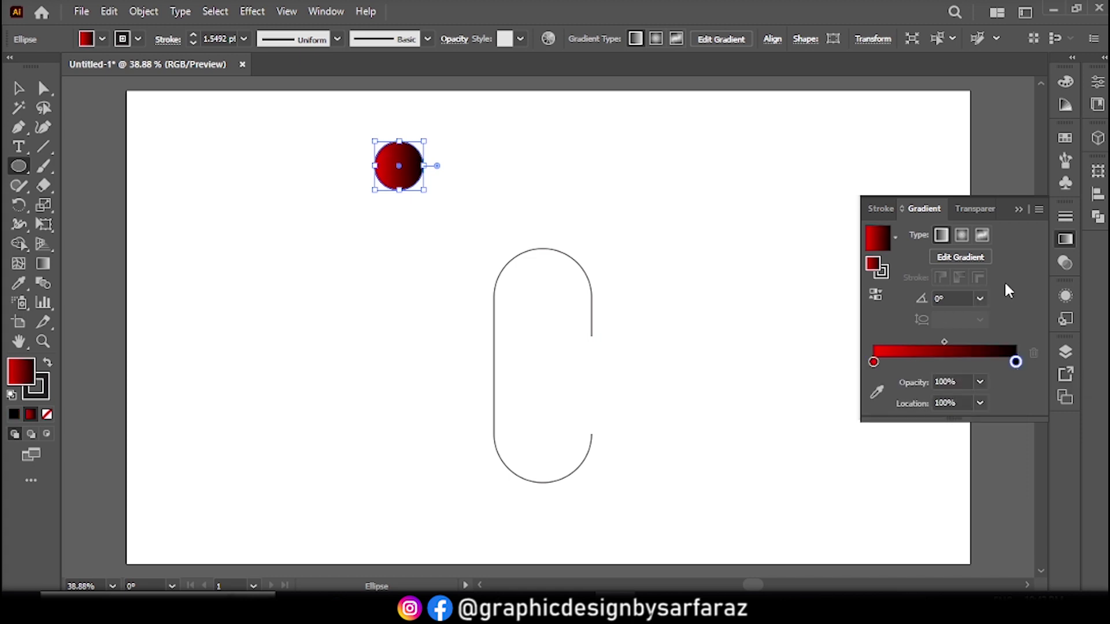
click(1018, 211)
Set the circle's stroke to None.
click(21, 91)
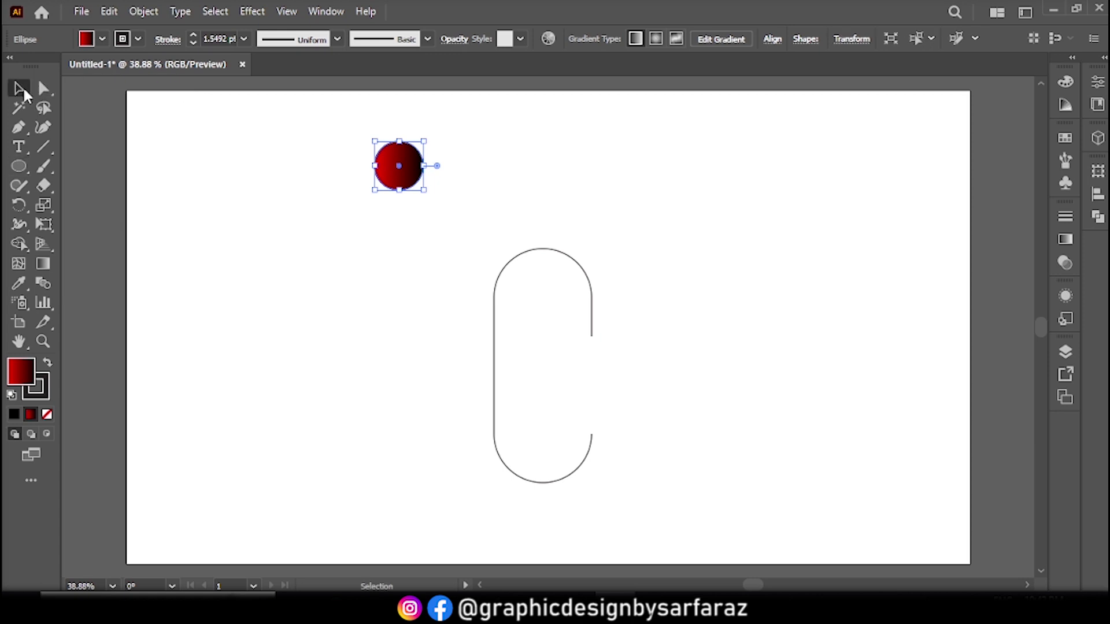
click(131, 38)
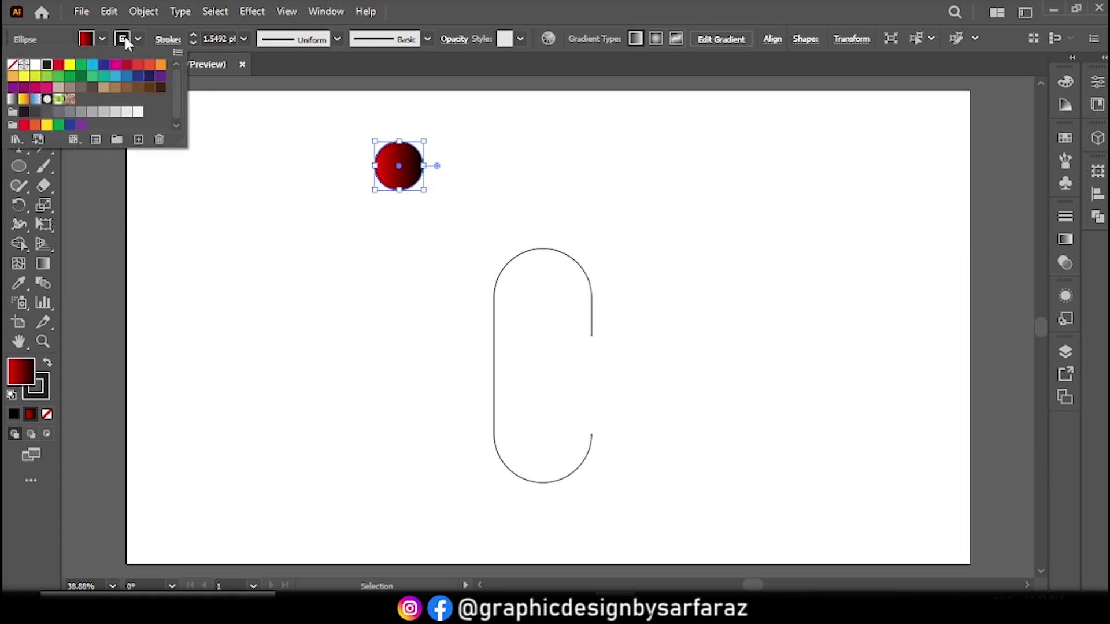
click(12, 64)
click(269, 186)
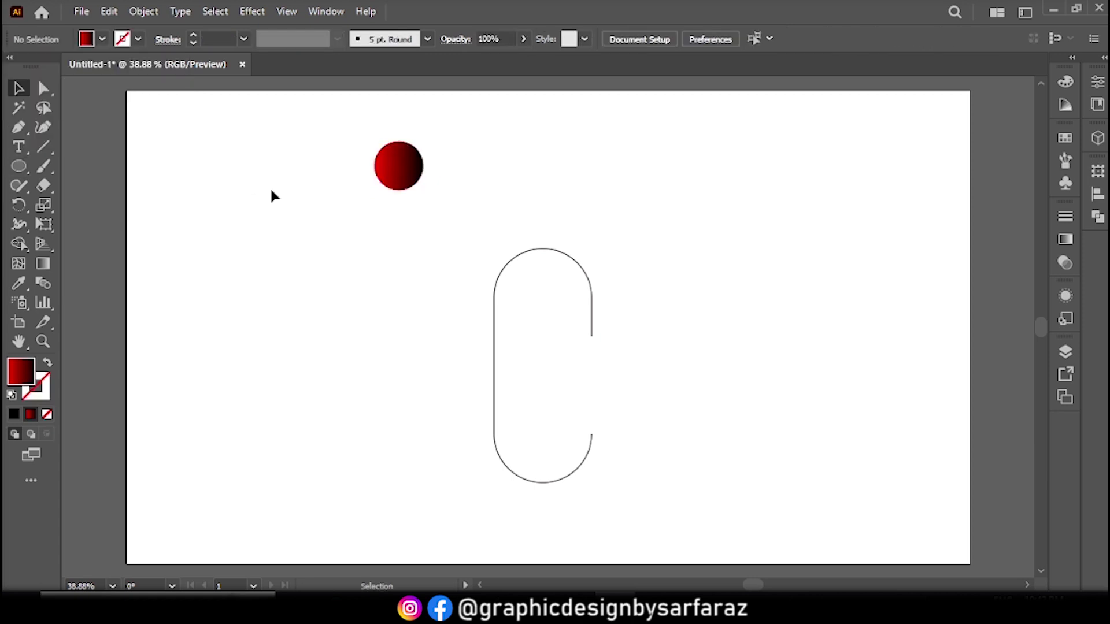
Copy the gradient circle, paste it in front, slide it far right, and select both circles.
click(402, 169)
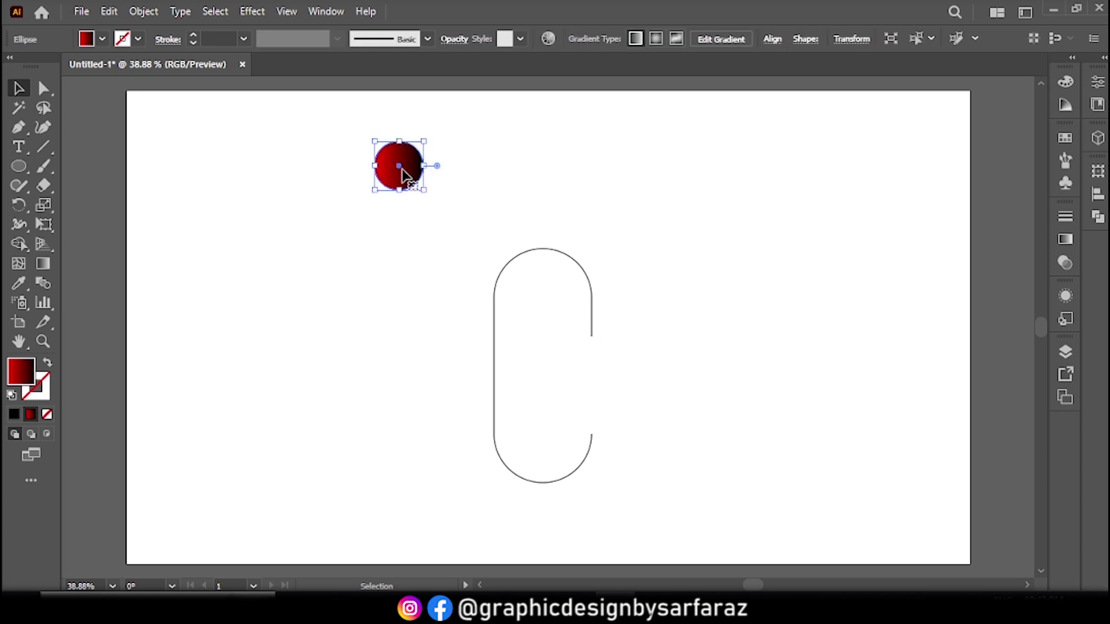
click(110, 11)
click(134, 88)
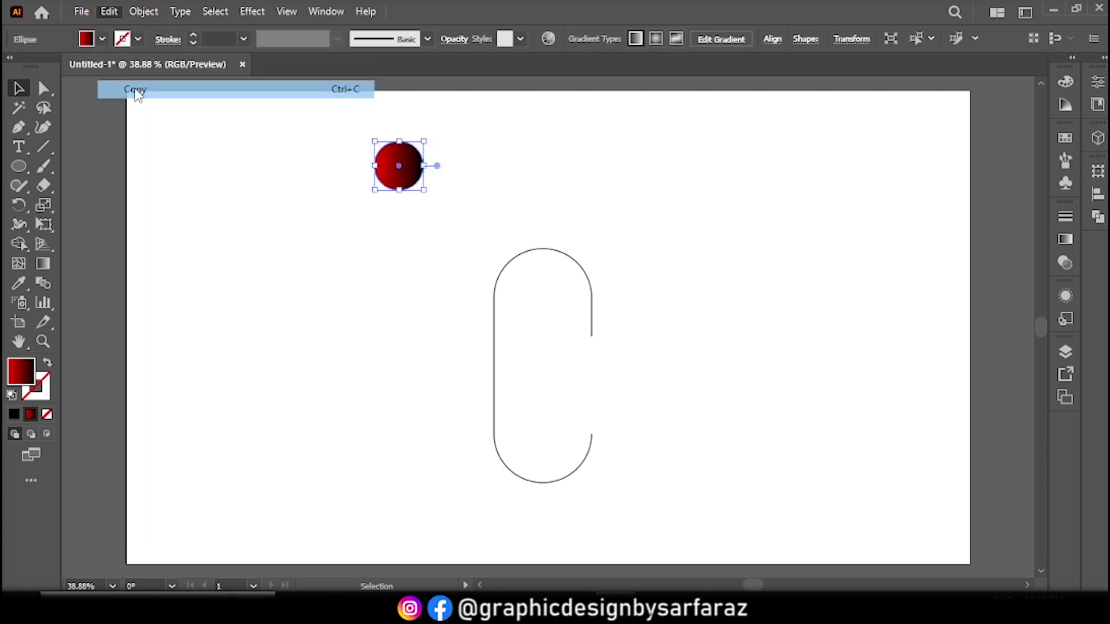
click(109, 12)
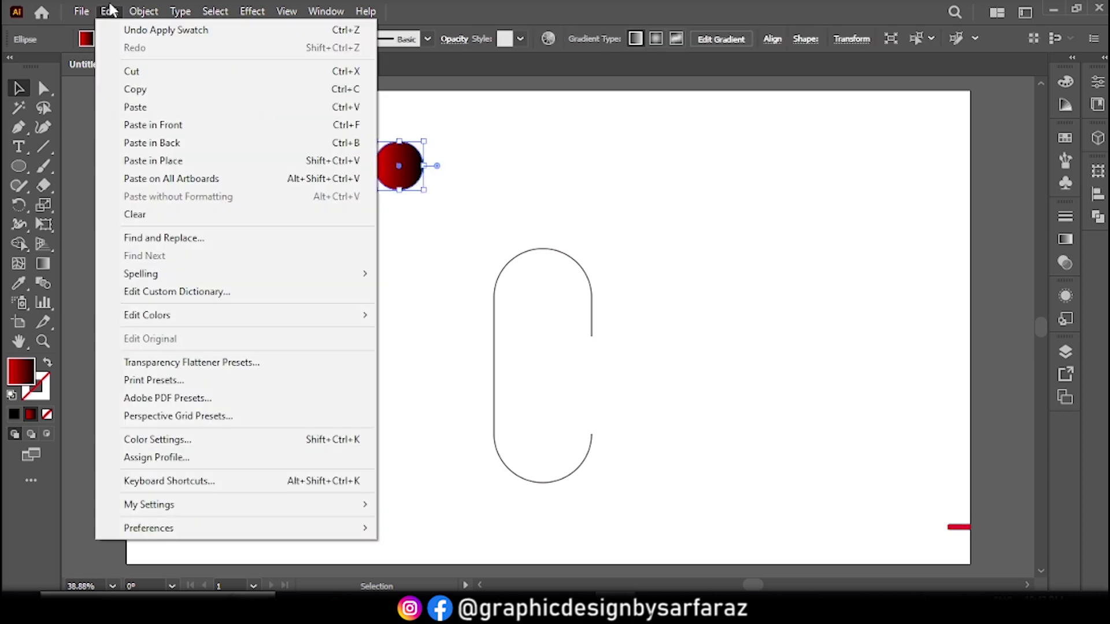
click(137, 124)
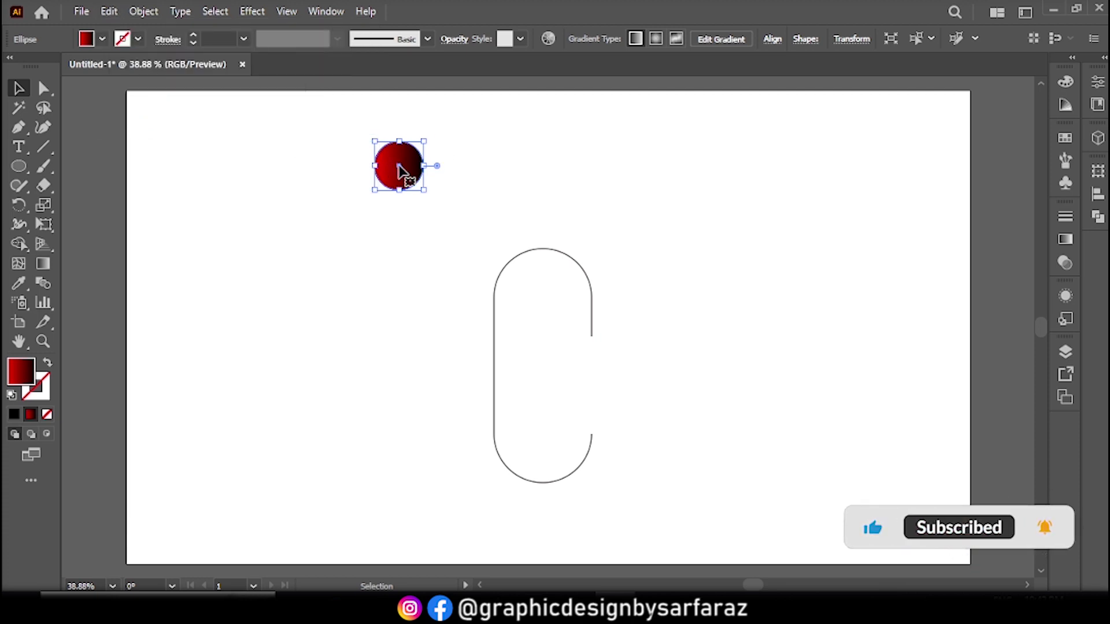
drag(393, 169, 694, 176)
click(343, 212)
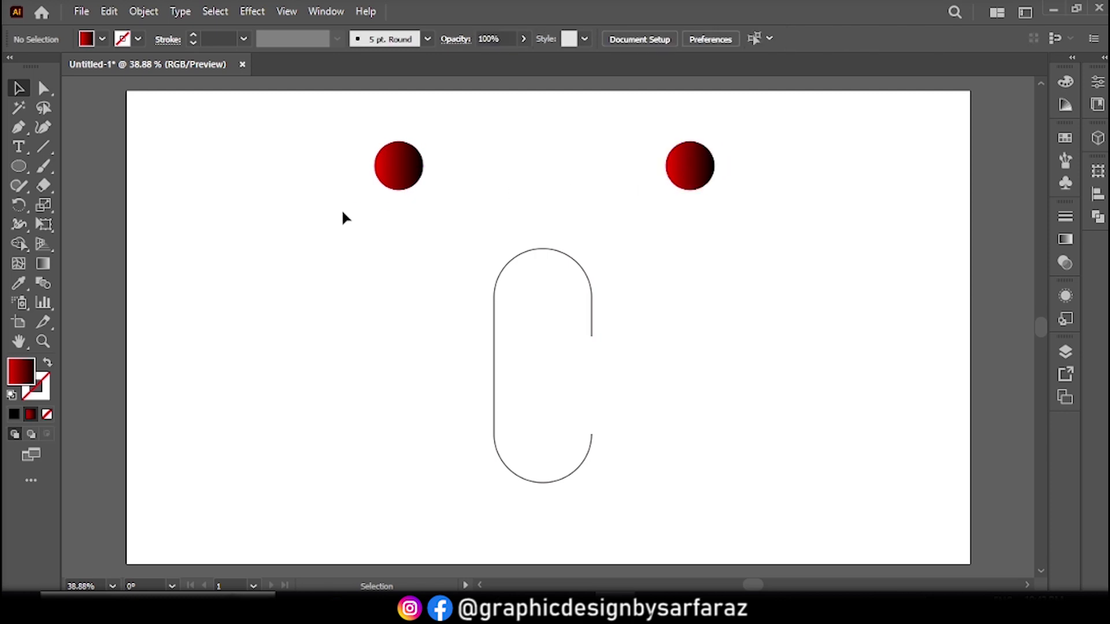
drag(326, 128, 726, 179)
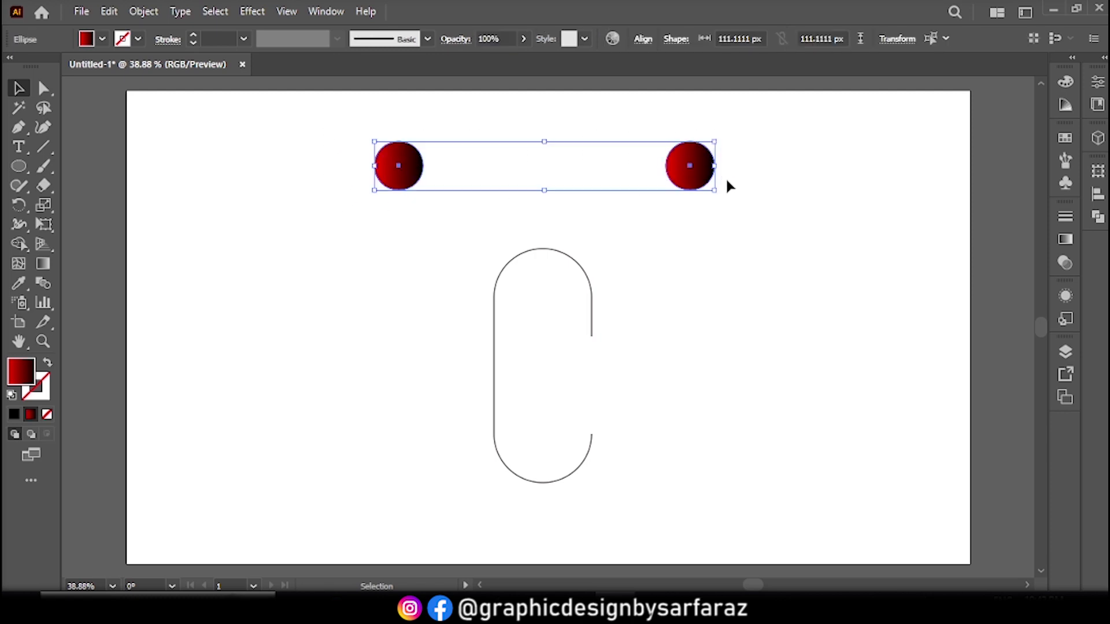
Set Blend Options spacing to Specified Steps with 1000 steps.
click(131, 11)
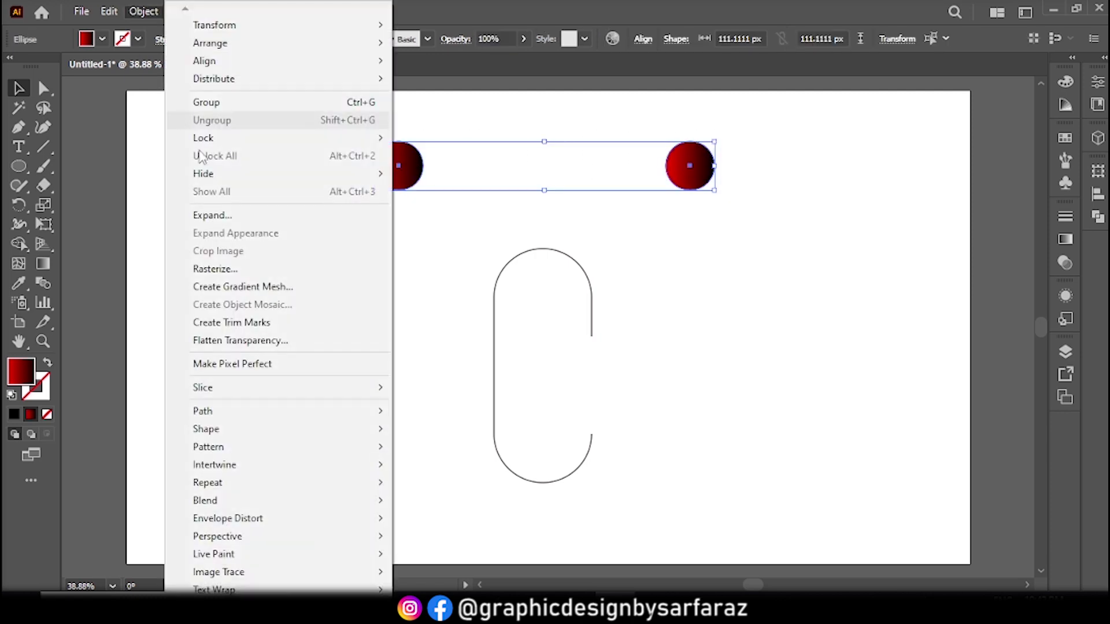
mouse_move(204, 501)
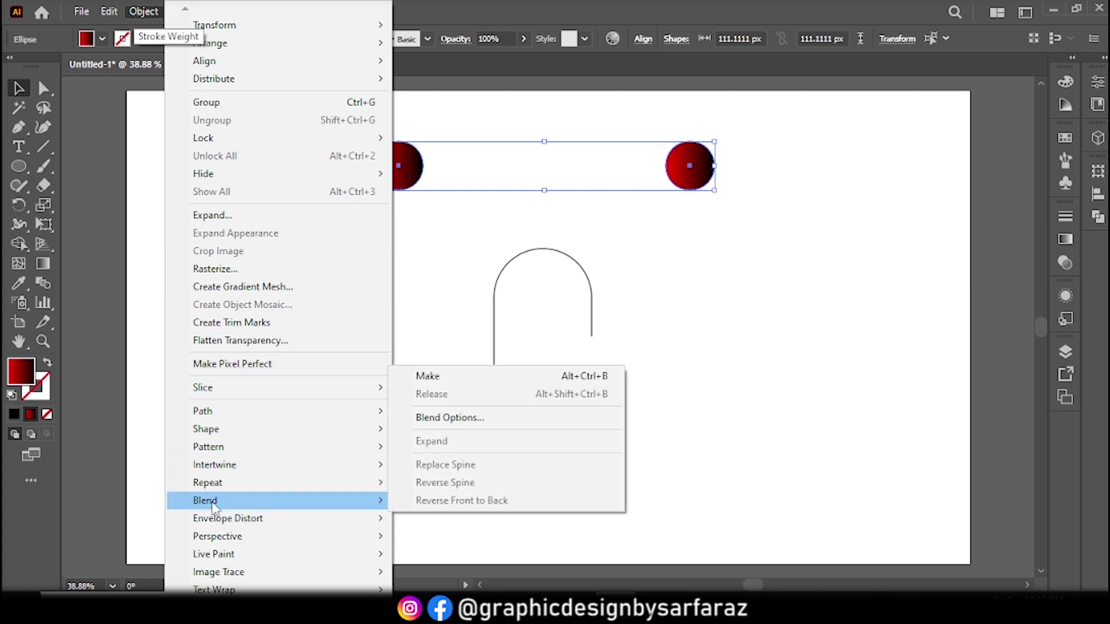
click(503, 421)
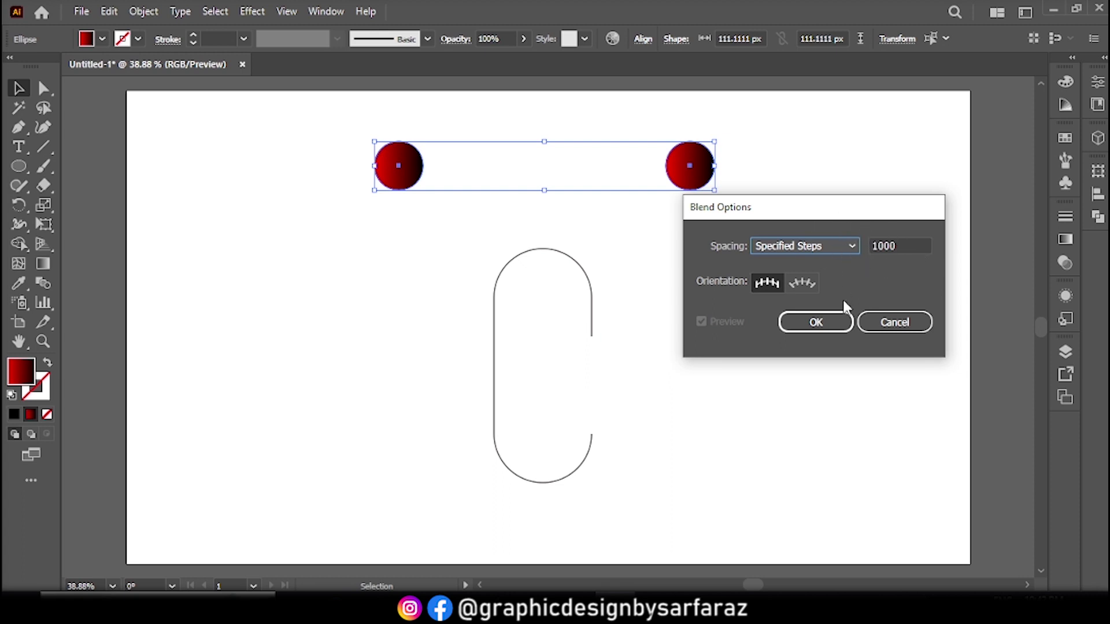
click(846, 248)
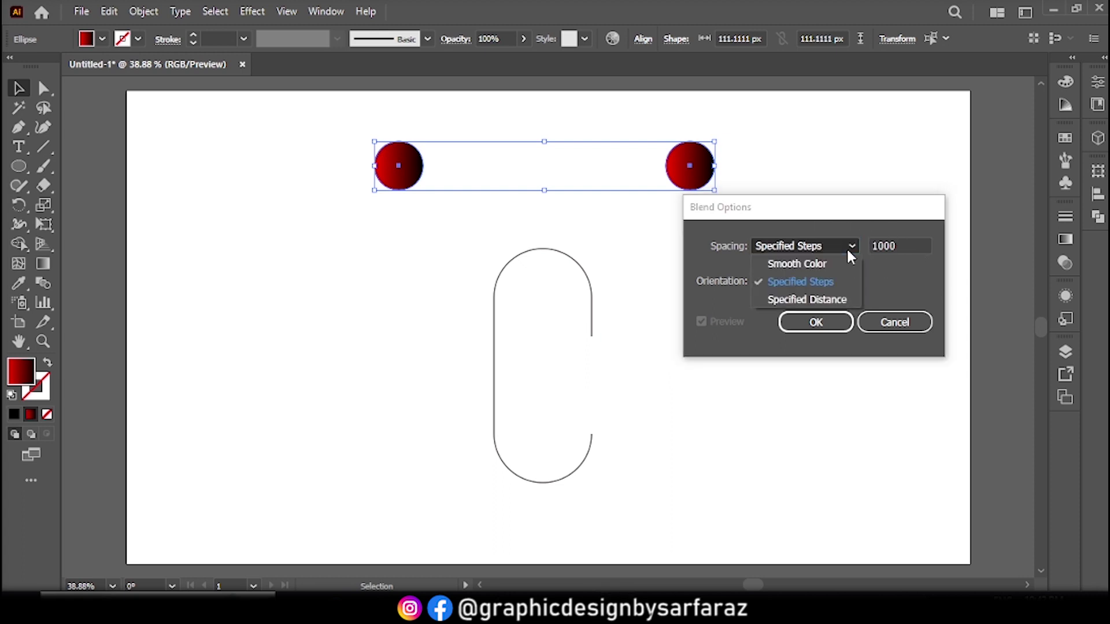
click(803, 281)
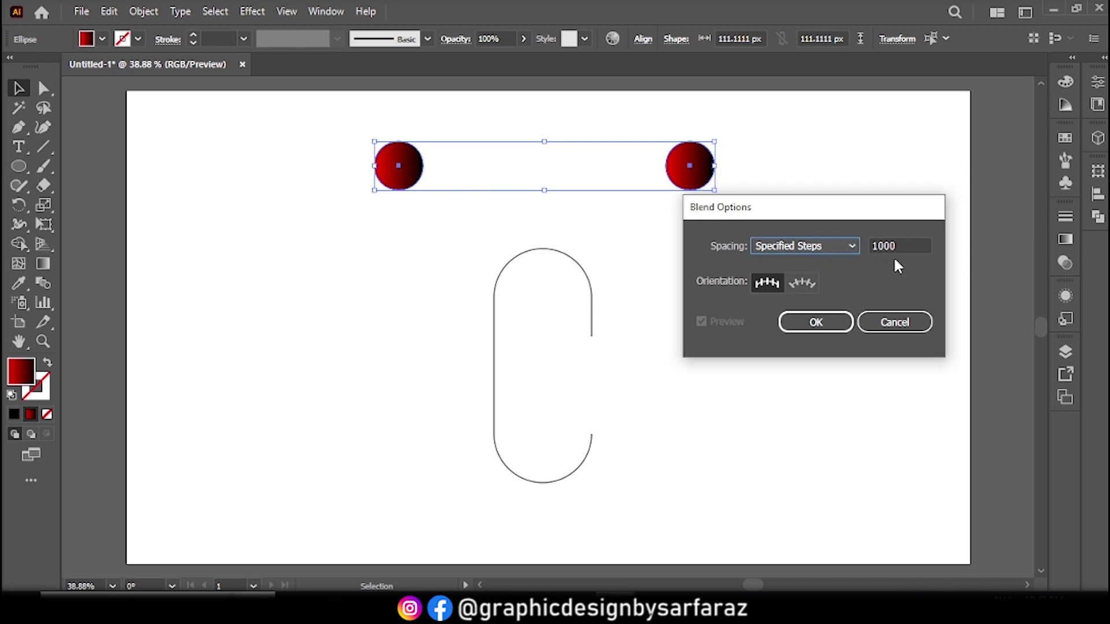
click(842, 318)
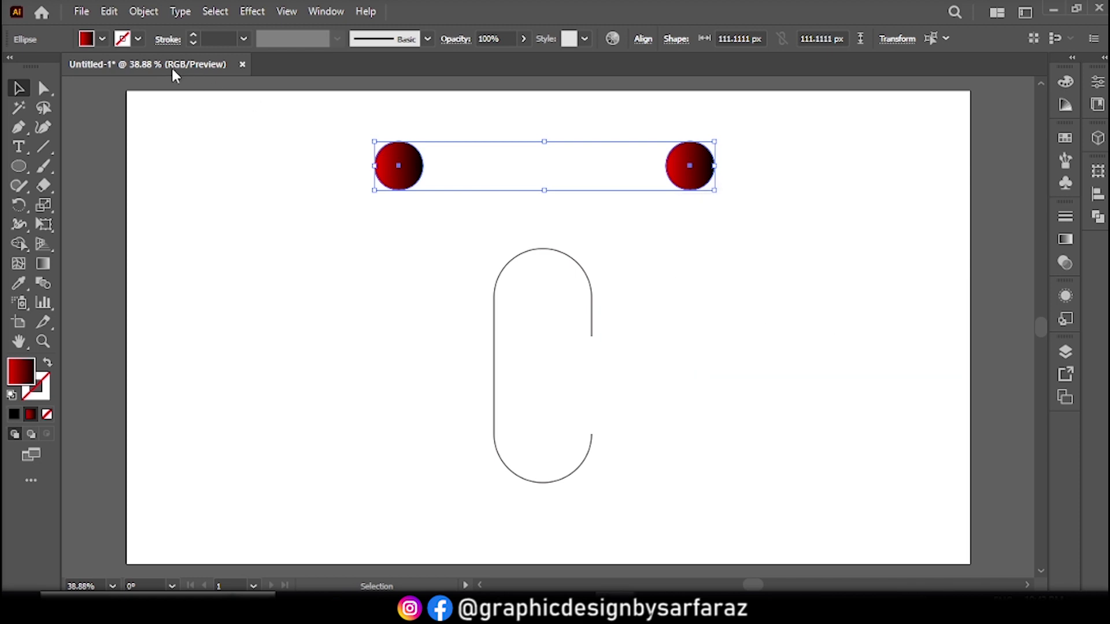
Make the blend between the two circles, forming a red-to-black bar.
click(145, 12)
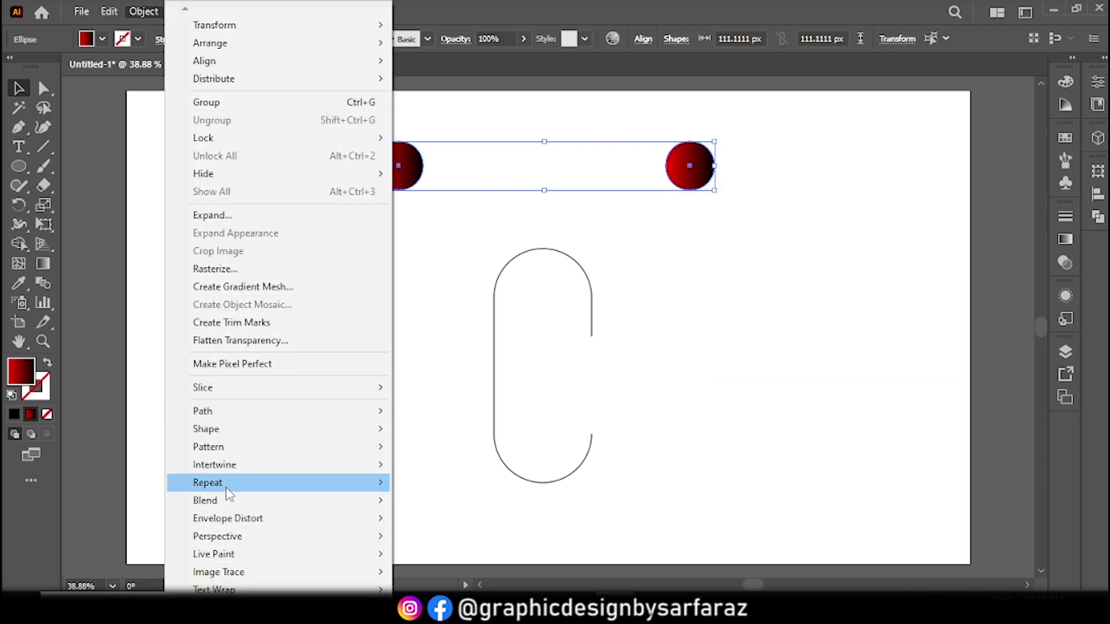
mouse_move(278, 501)
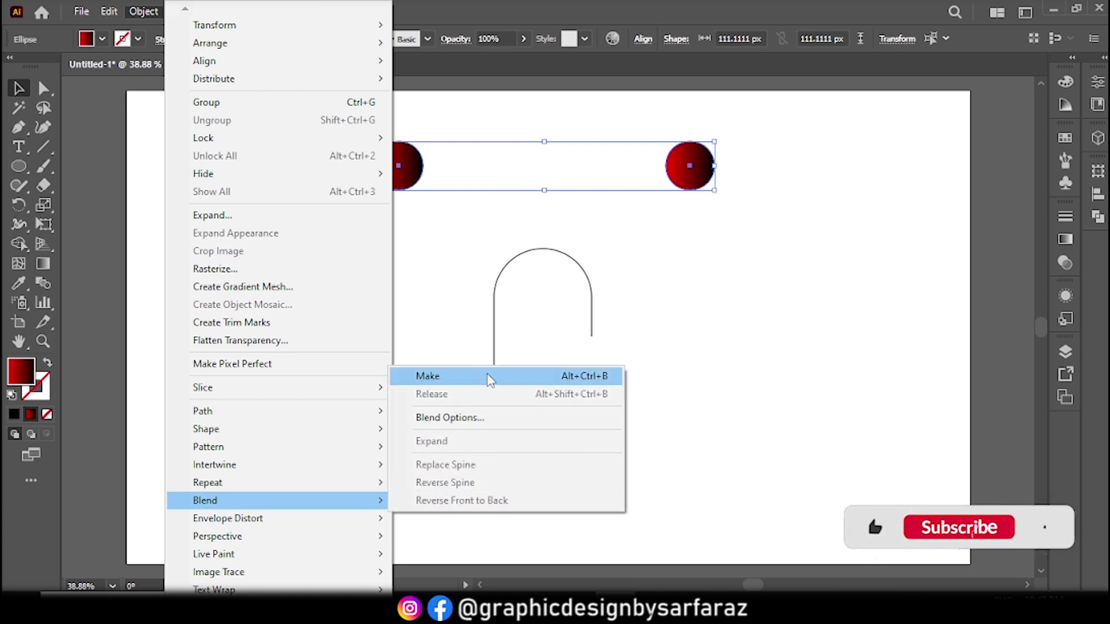
click(484, 376)
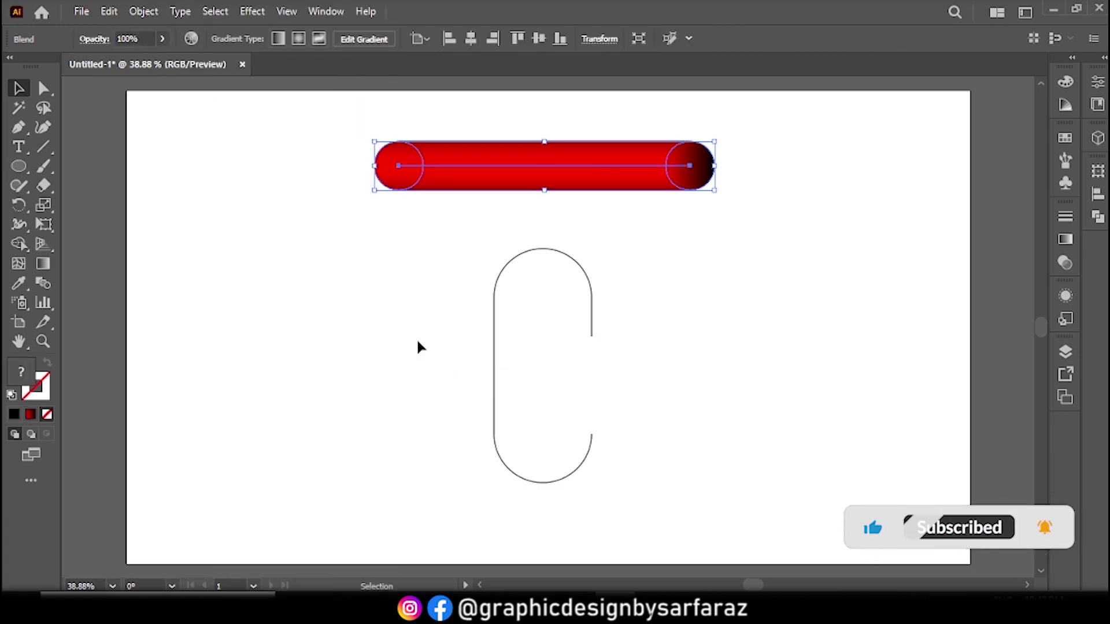
click(408, 325)
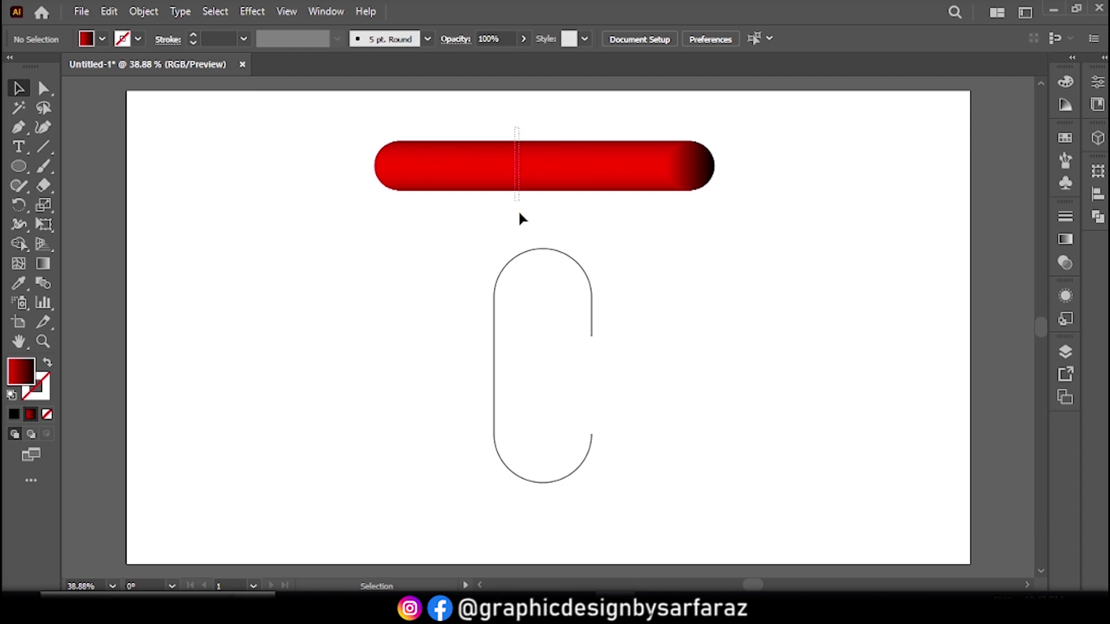
Replace the blend's spine with the capsule C outline, then zoom in on the letter.
drag(519, 217, 536, 296)
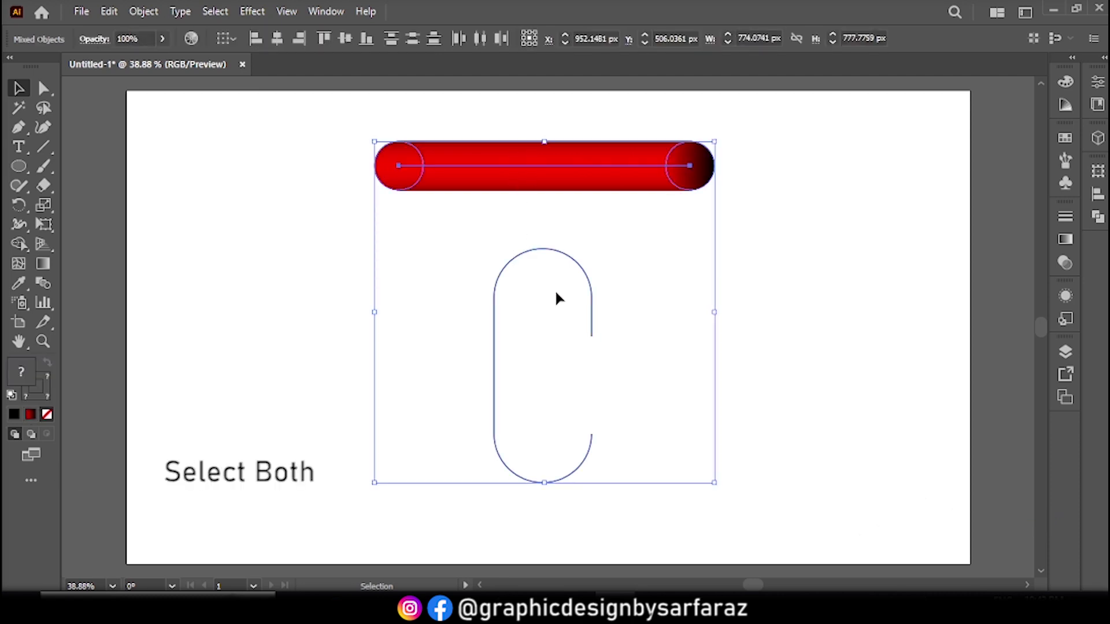
click(149, 11)
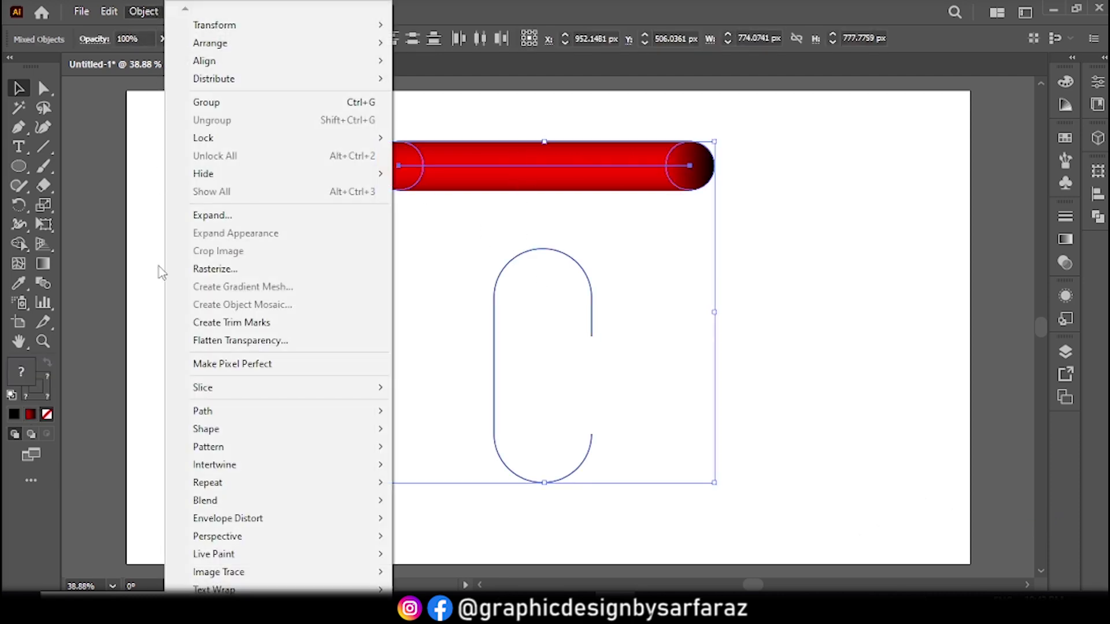
mouse_move(205, 500)
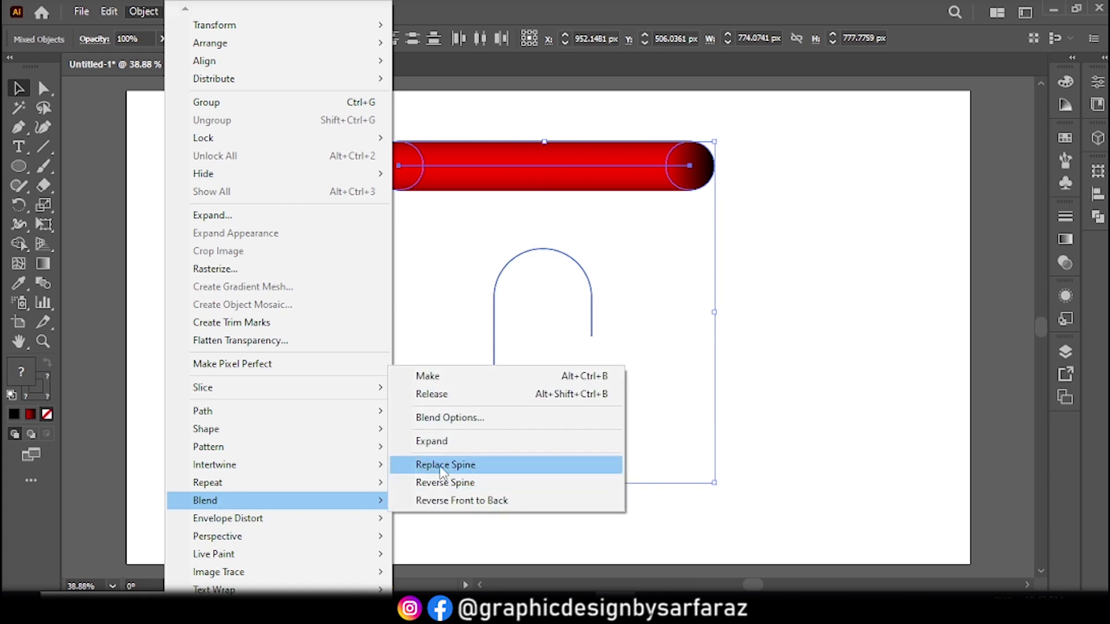
click(442, 467)
click(416, 441)
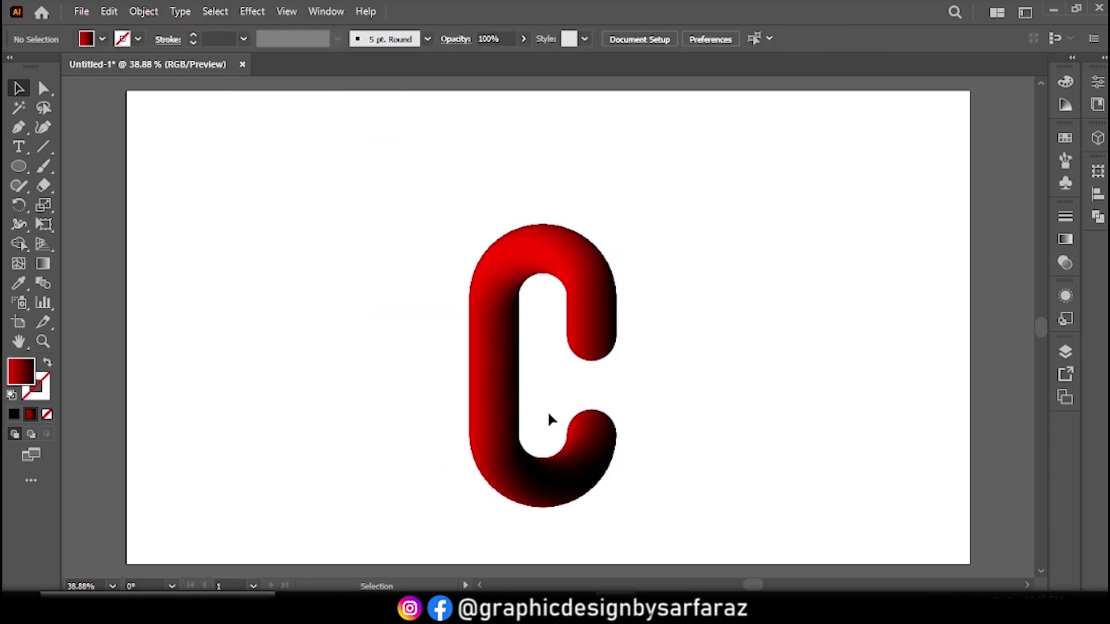
key(ctrl+space)
drag(537, 390, 573, 390)
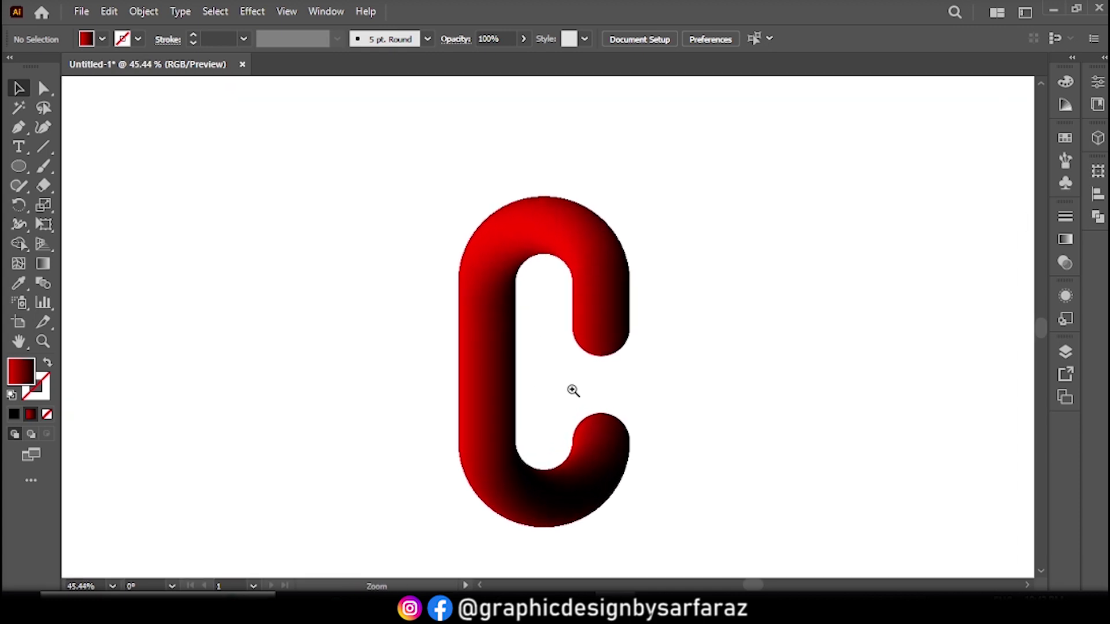
Apply Roughen to the C blend with Size 35%, Detail 65 and Smooth points.
click(602, 331)
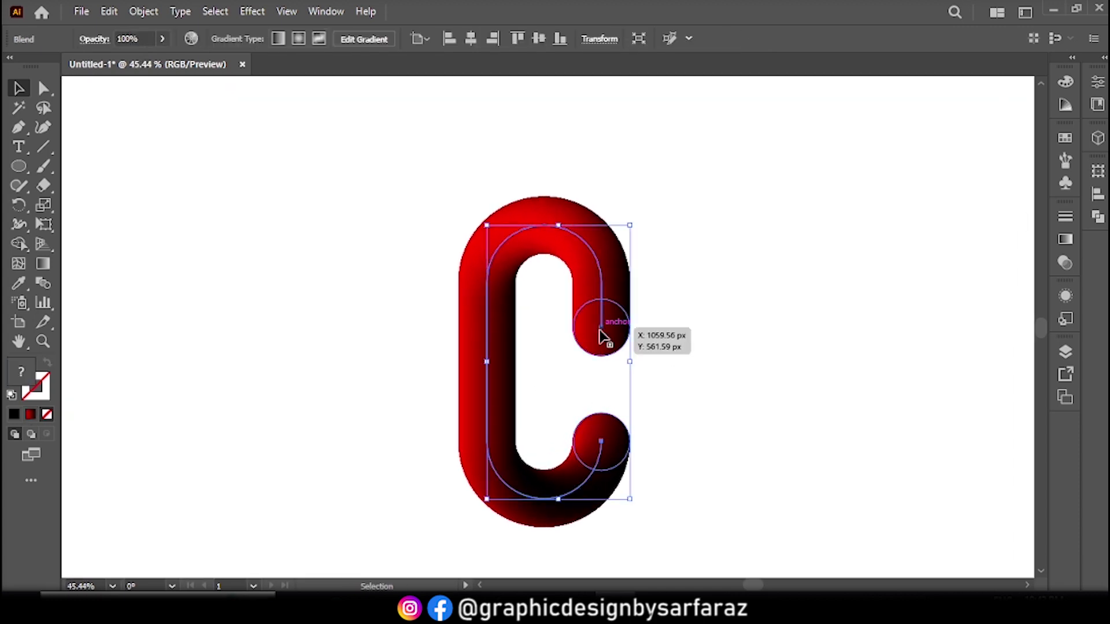
click(252, 11)
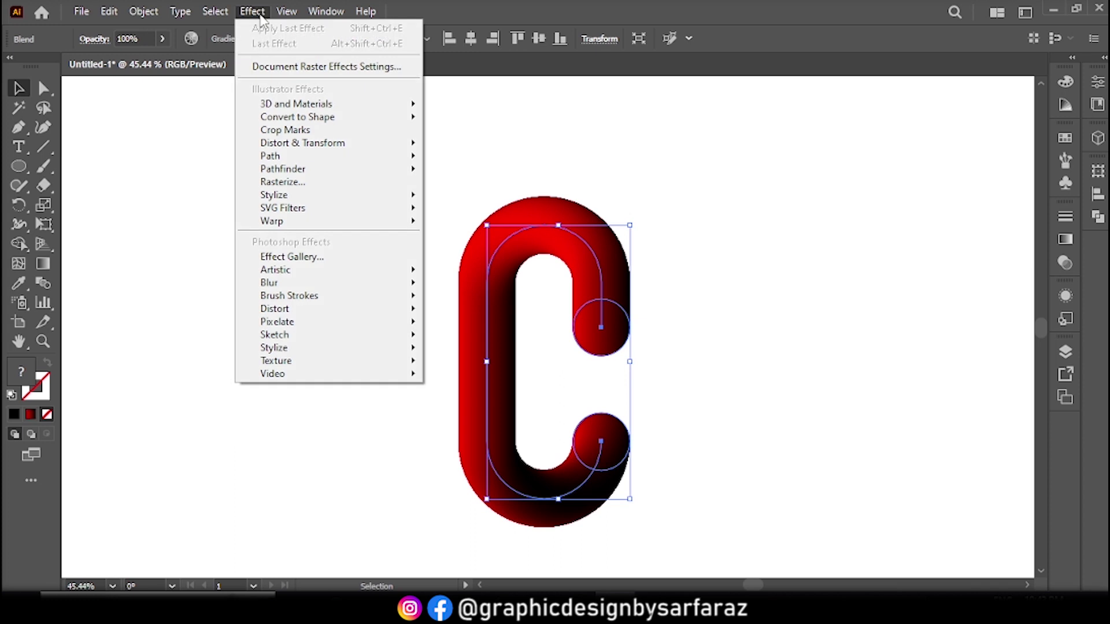
mouse_move(303, 144)
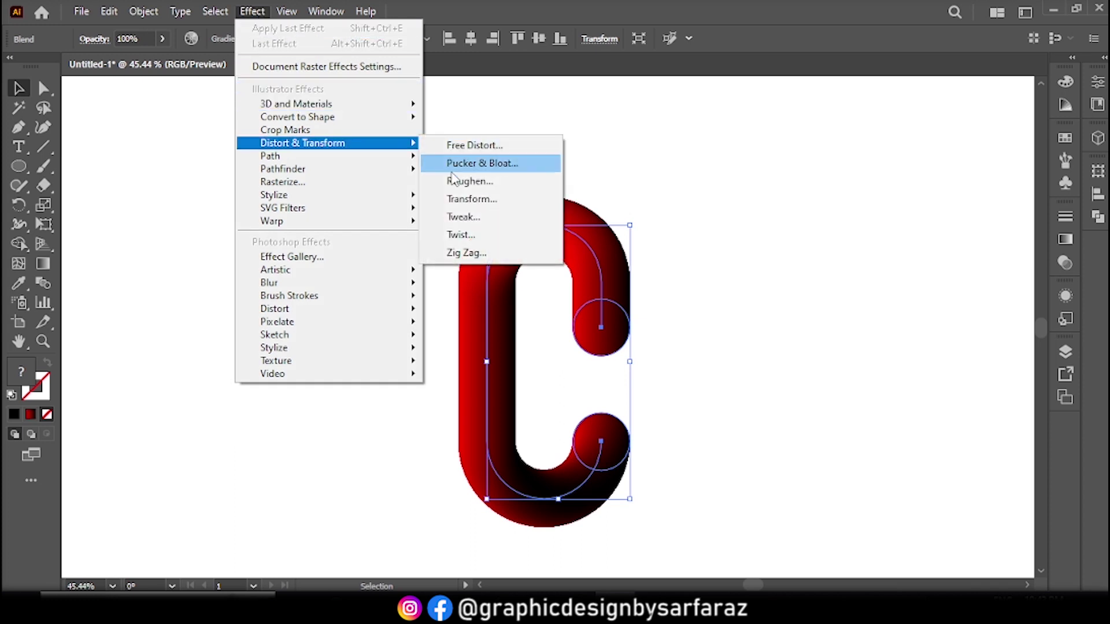
click(472, 183)
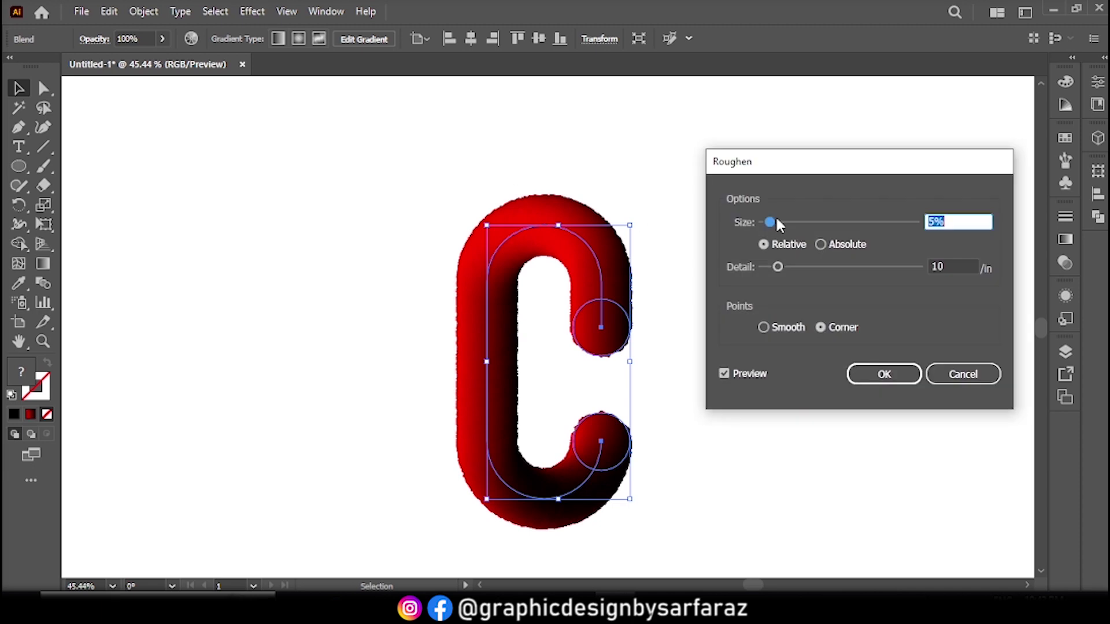
text(35)
key(Tab)
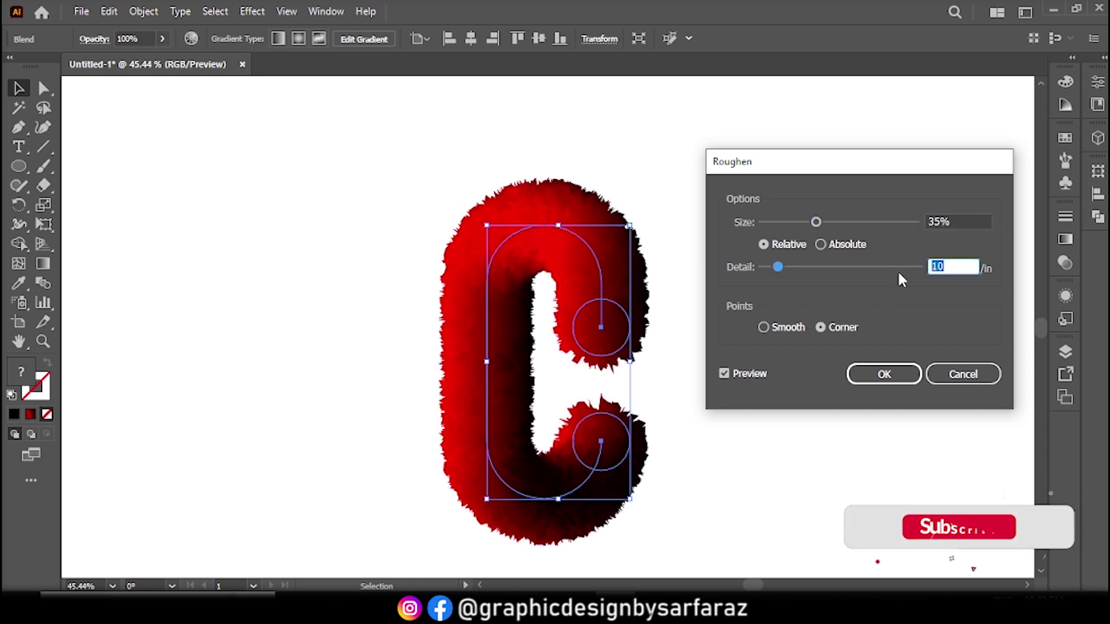
text(65)
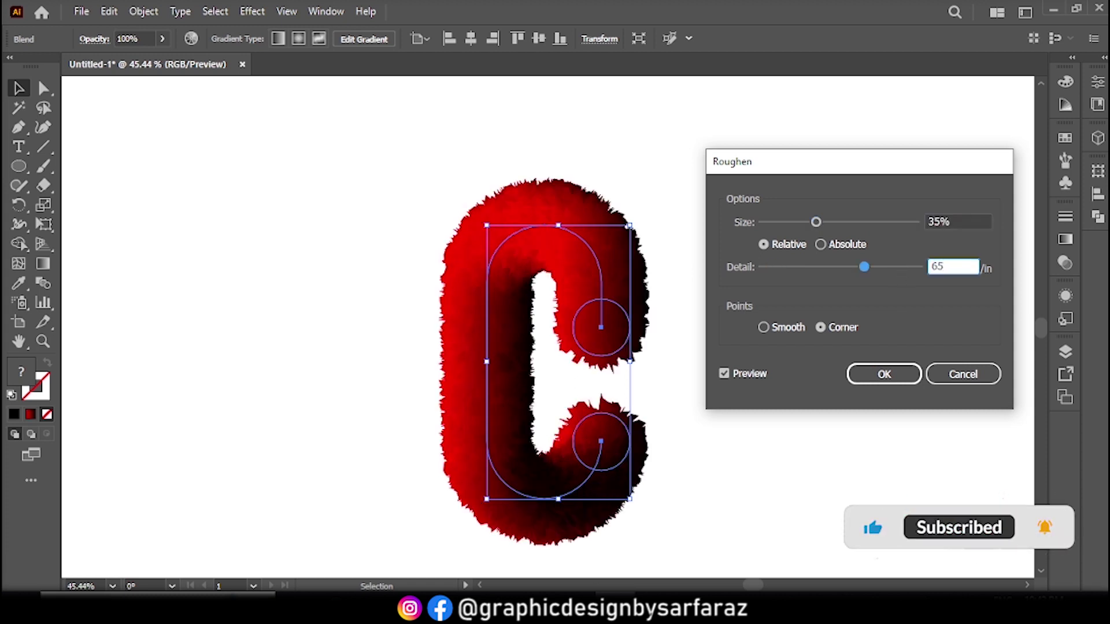
click(763, 326)
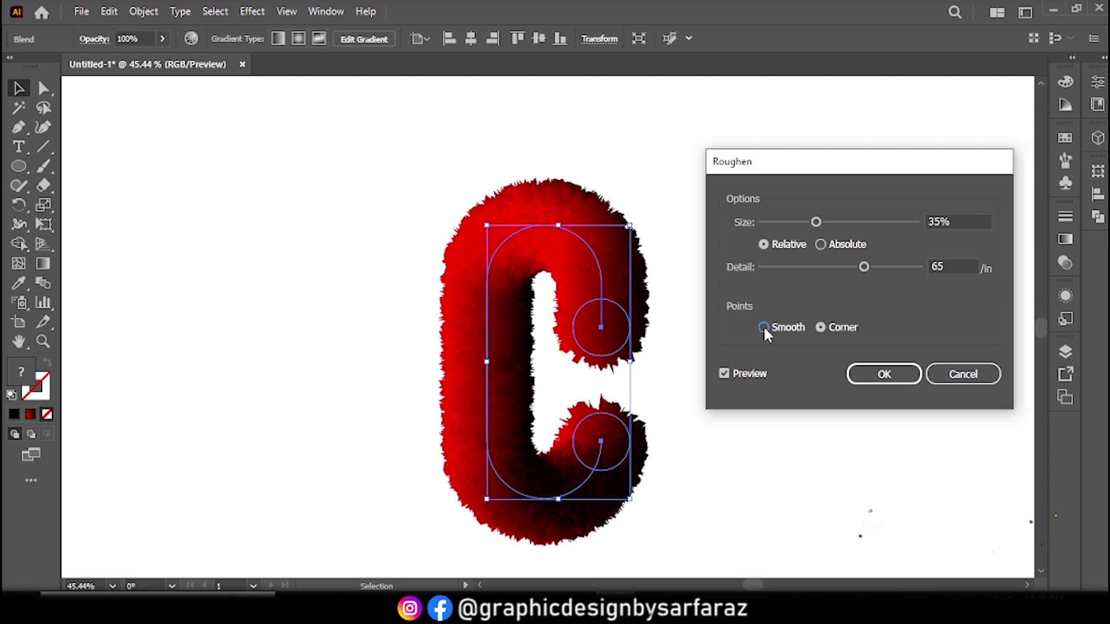
click(885, 374)
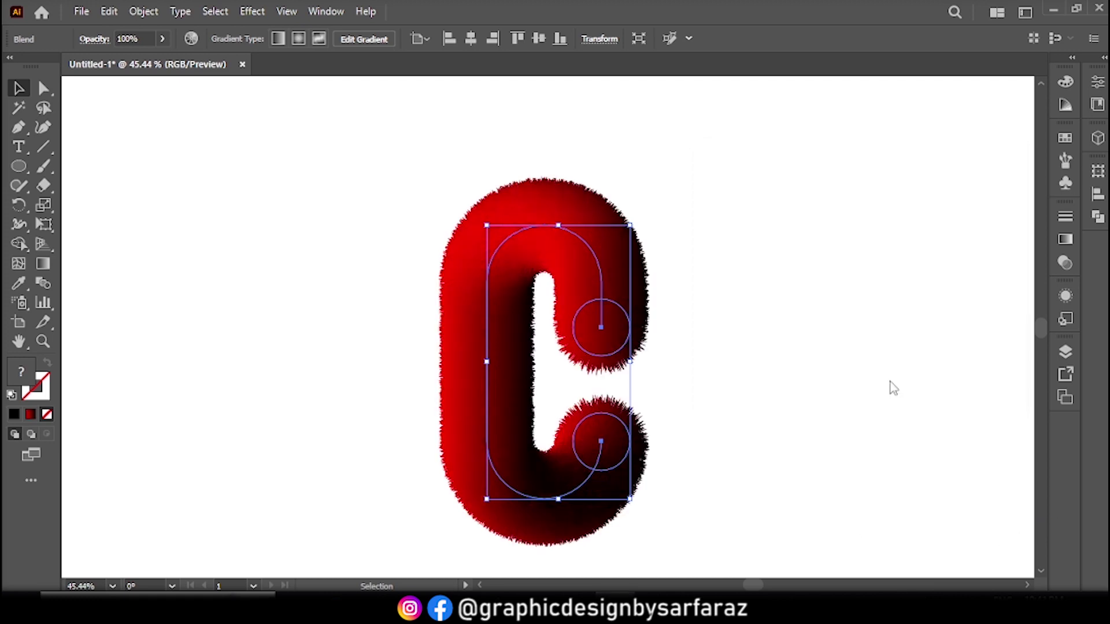
click(812, 352)
click(597, 316)
Apply Pucker & Bloat with a value of 35 toward Bloat to the furry C.
click(252, 11)
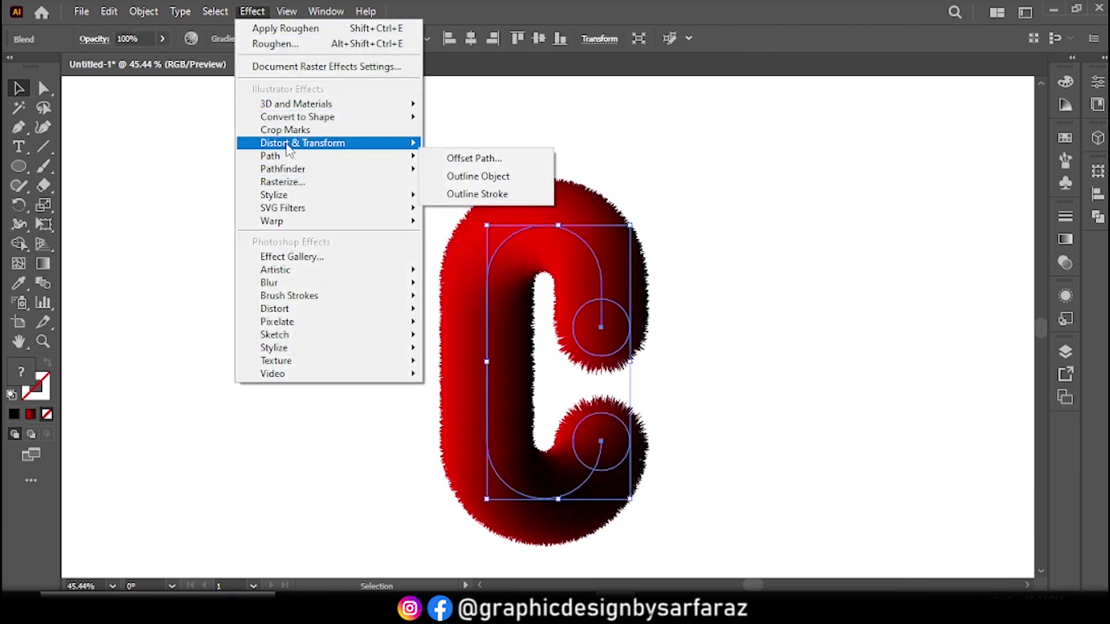
mouse_move(303, 143)
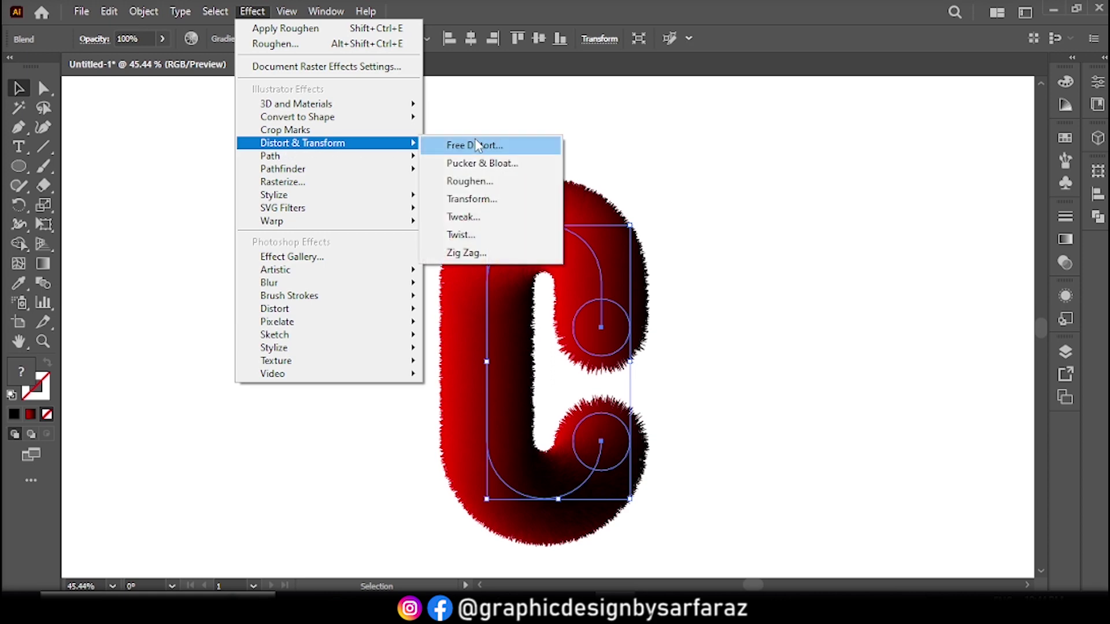
click(497, 164)
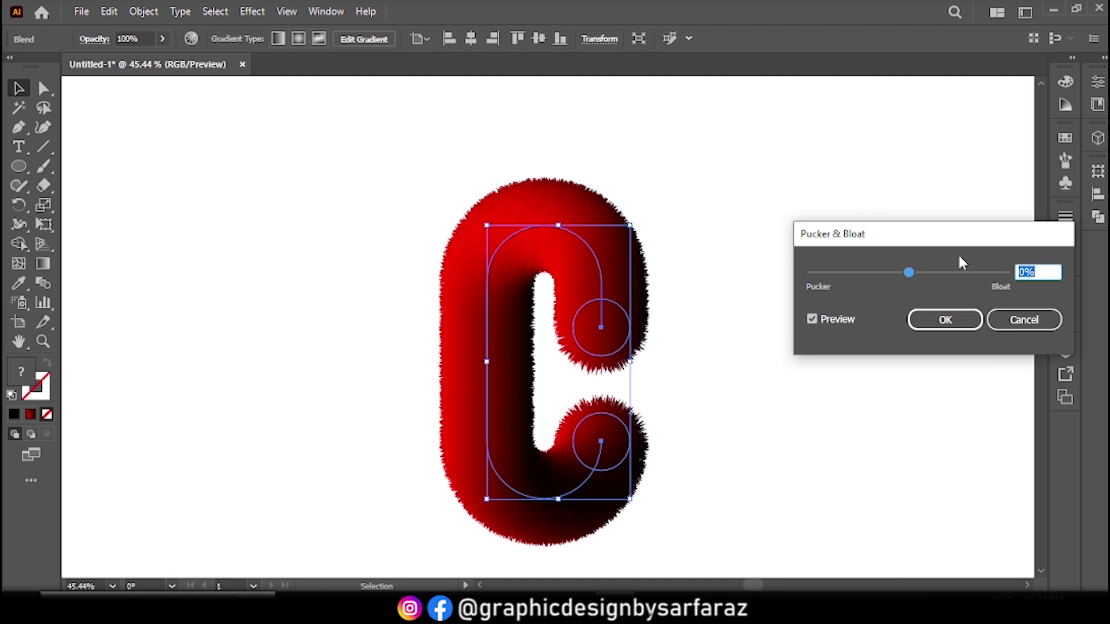
text(35)
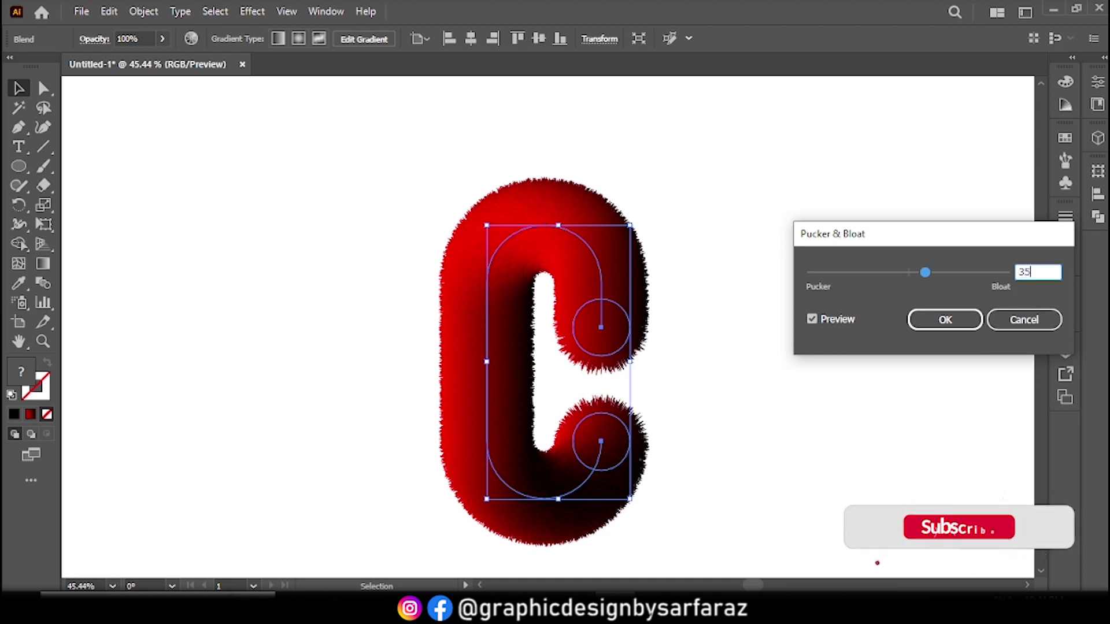
click(951, 322)
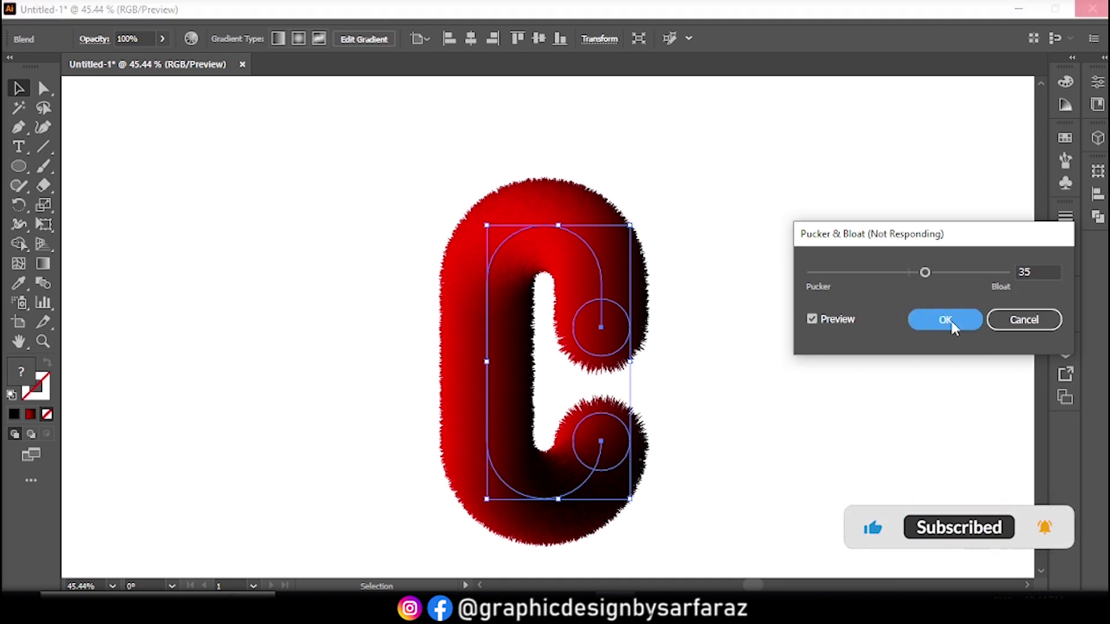
click(849, 328)
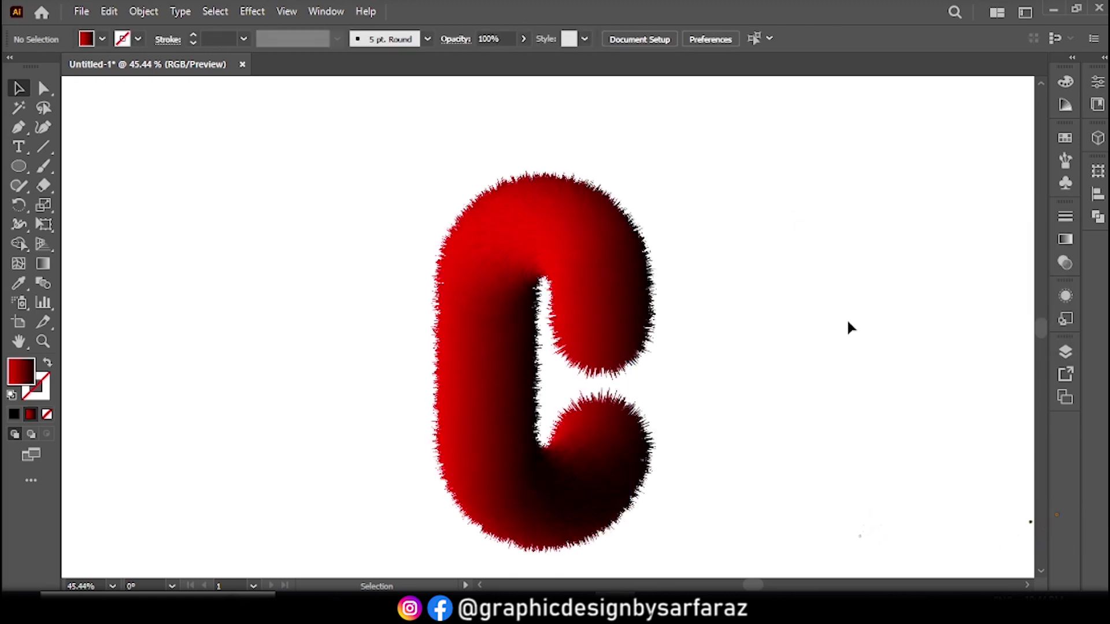